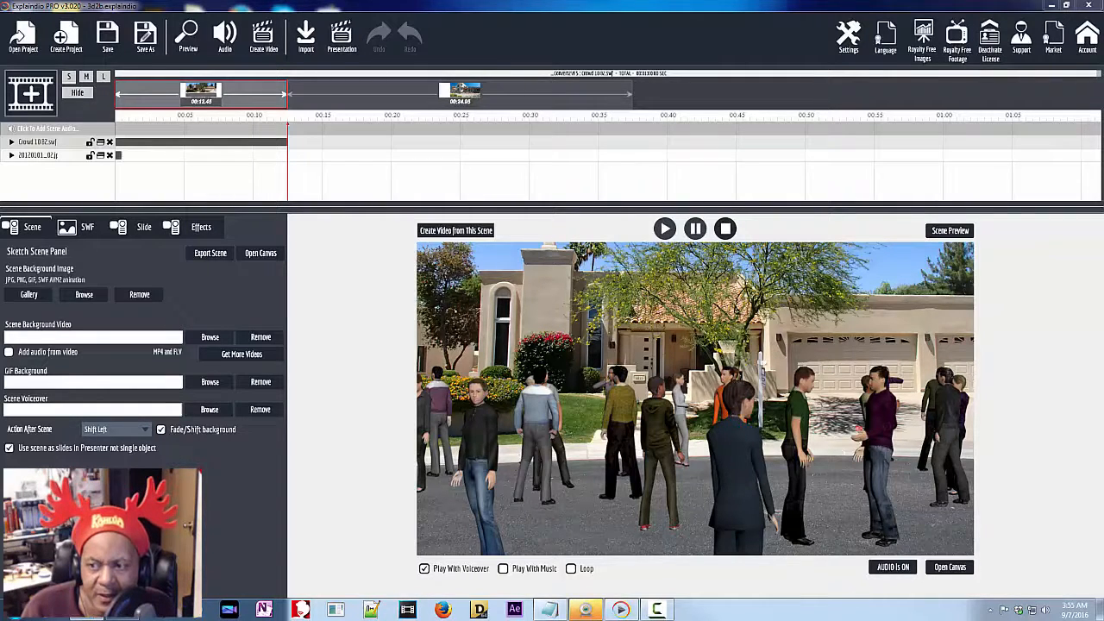
# - Examine the file details of Crowd 10 B2 and Crowd 10C in the _Convert2VFS folder, and put the folder window away
pyautogui.moveTo(1103, 151); pyautogui.dragTo(733, 163)
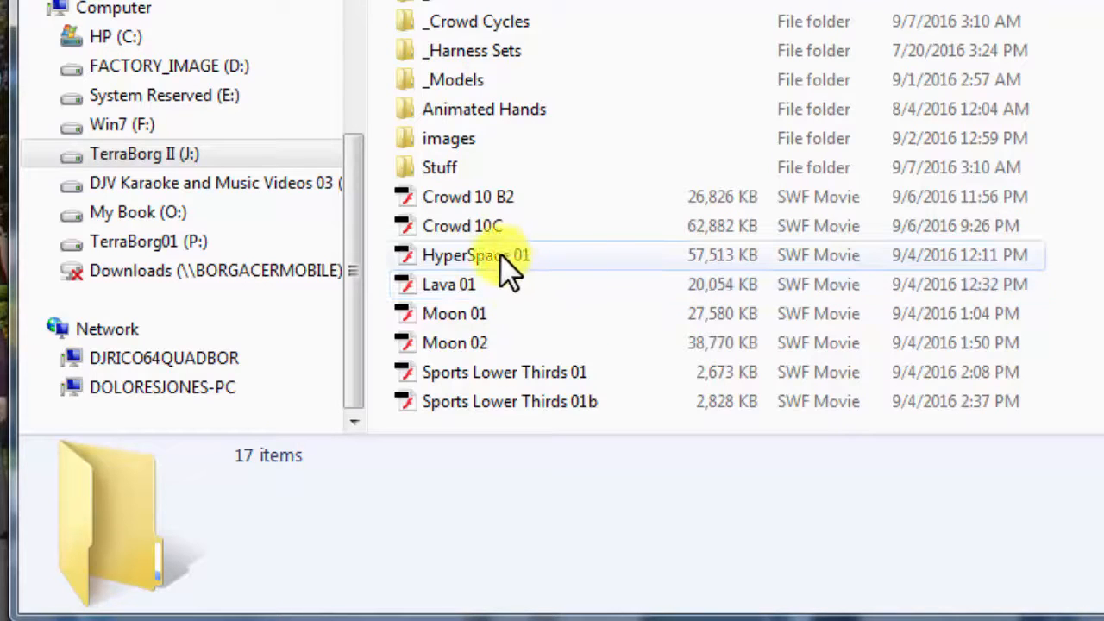
pyautogui.click(486, 200)
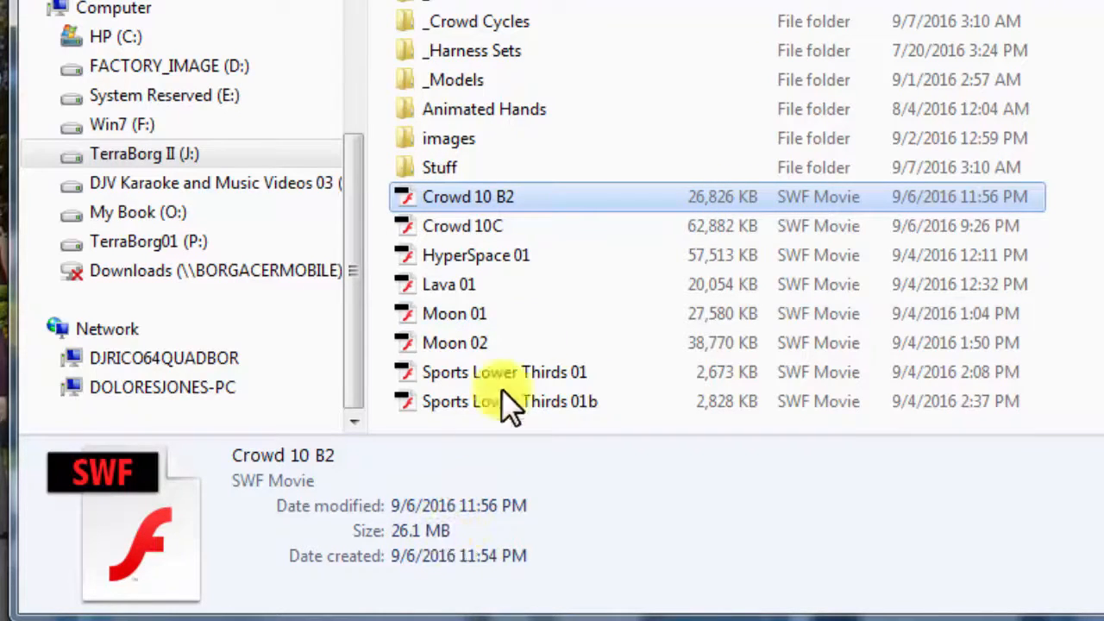
pyautogui.click(496, 224)
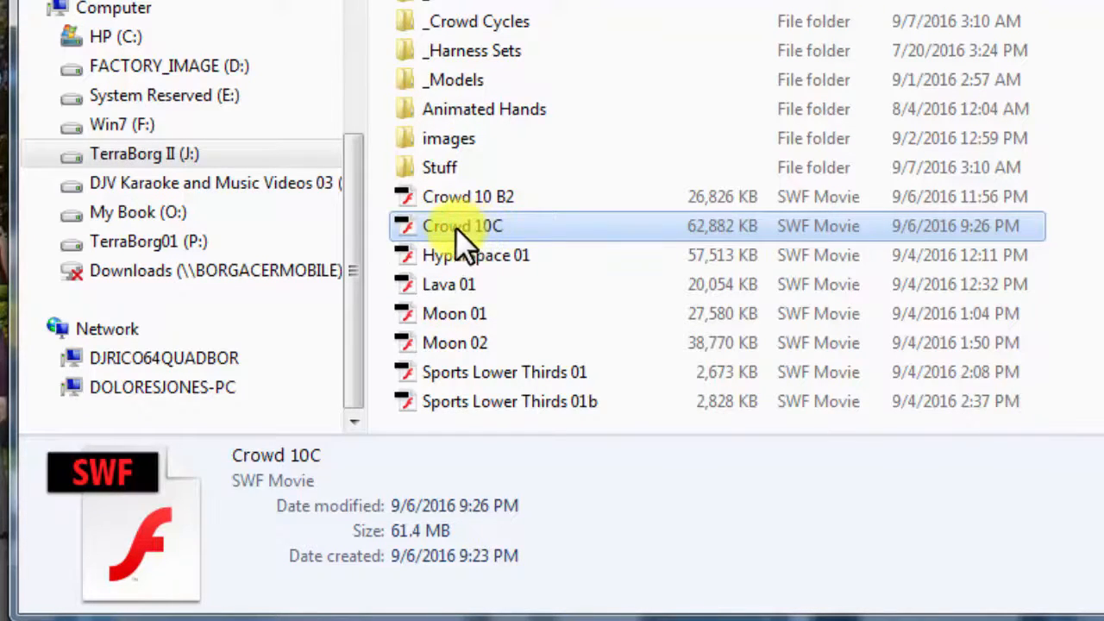
pyautogui.click(467, 198)
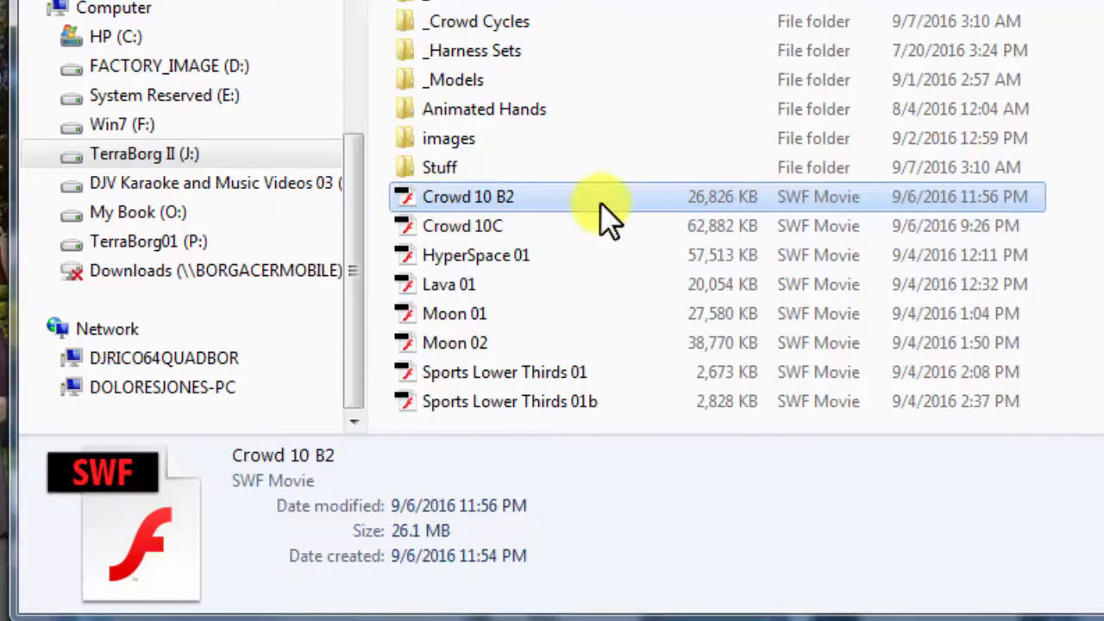
pyautogui.click(542, 199)
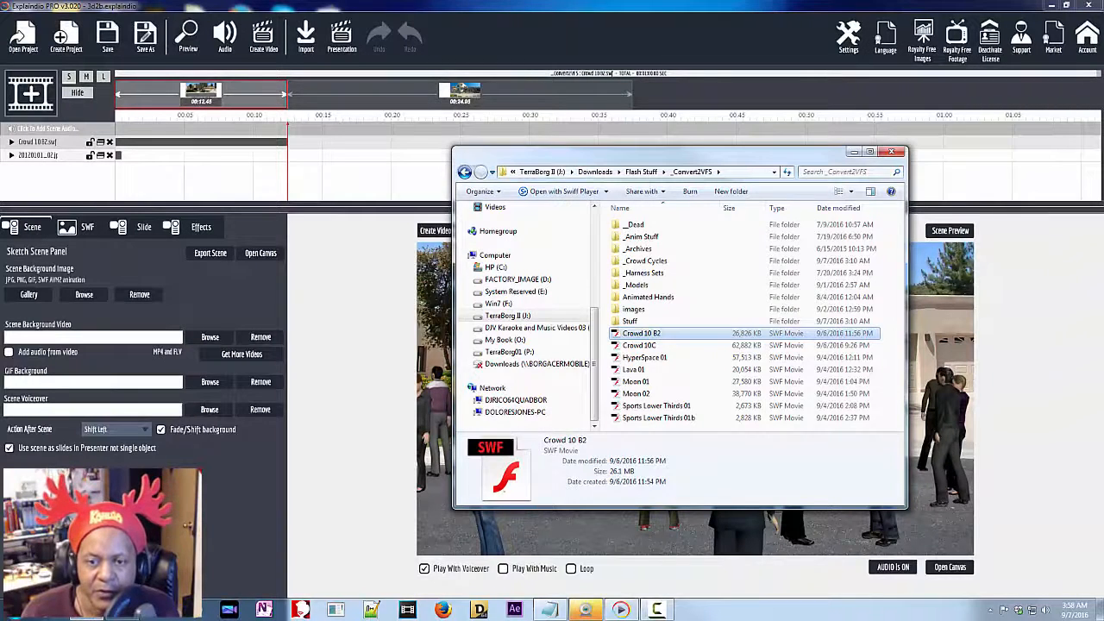
pyautogui.click(854, 152)
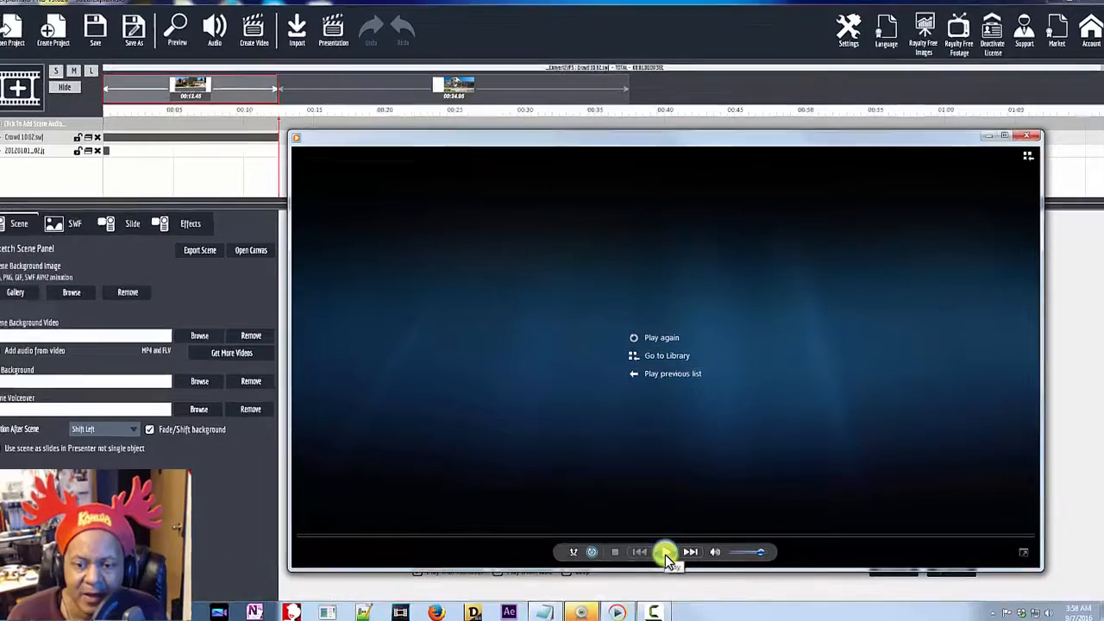
# - Play the rendered Big House Crowd2 video in the media player, replay it from the start, and close the player
pyautogui.click(665, 553)
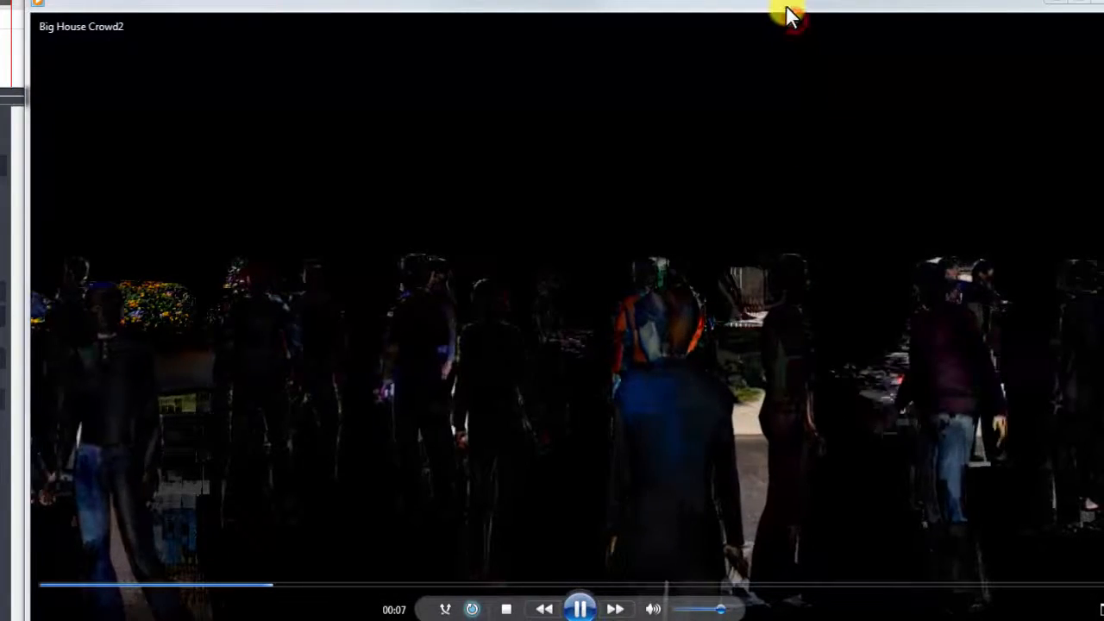
pyautogui.moveTo(786, 8); pyautogui.dragTo(733, 10)
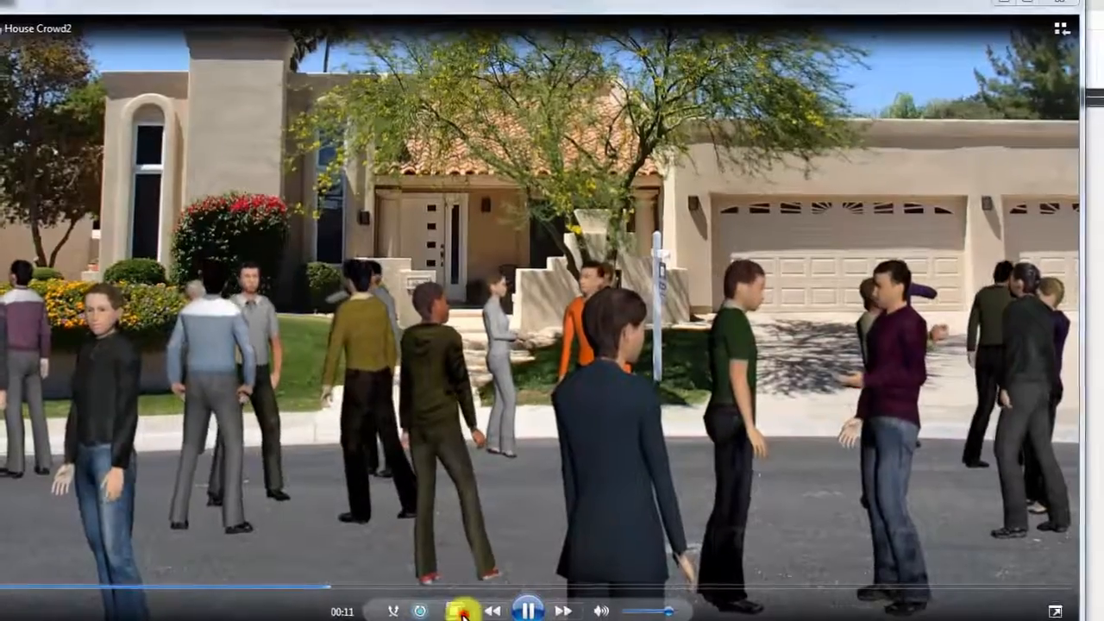
pyautogui.click(453, 612)
pyautogui.click(532, 612)
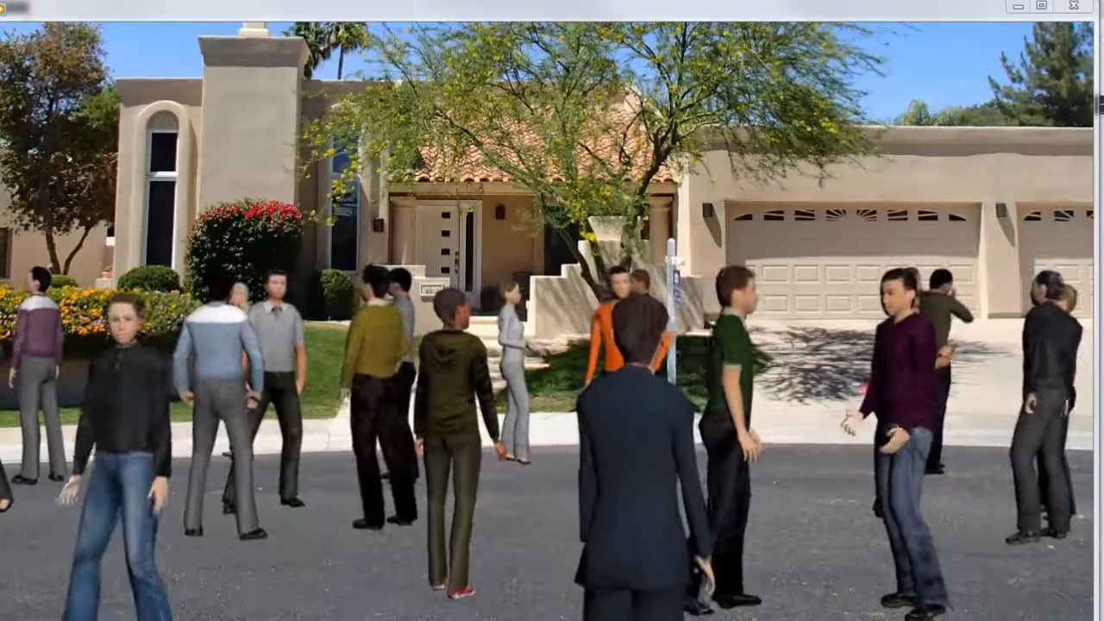
pyautogui.moveTo(615, 461)
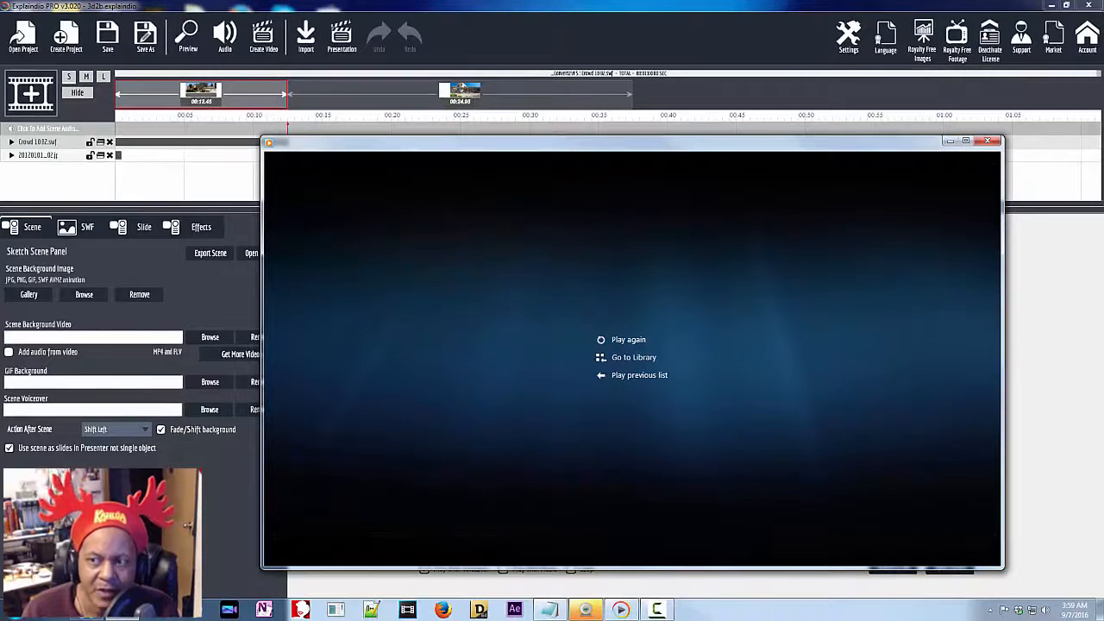
pyautogui.click(988, 141)
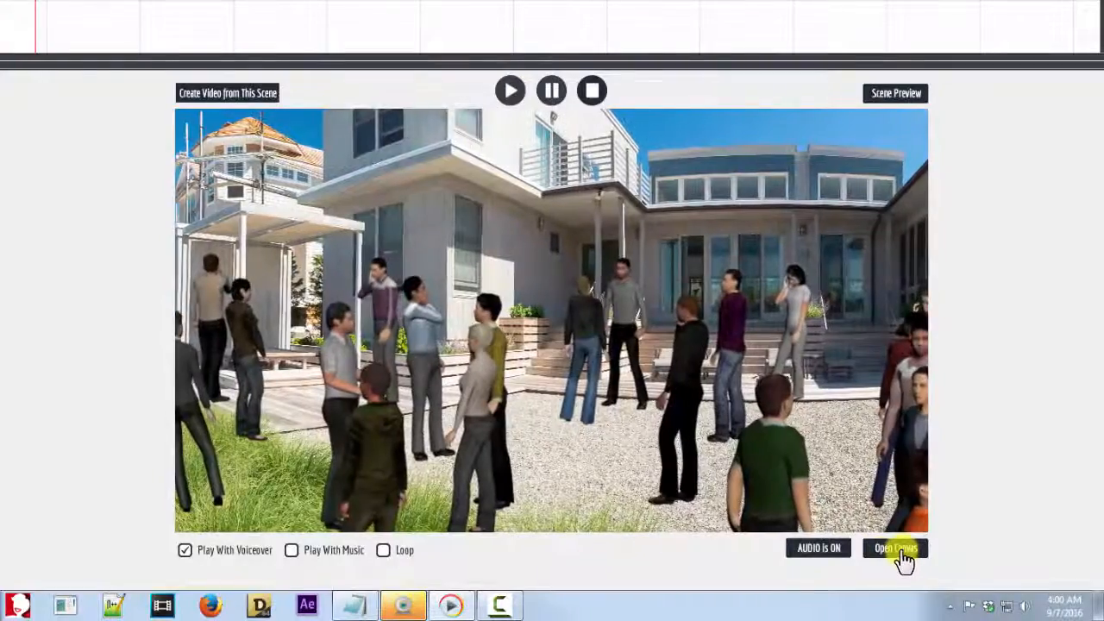
# - Open the second scene's canvas and select its open-house image and crowd animation in turn
pyautogui.click(897, 552)
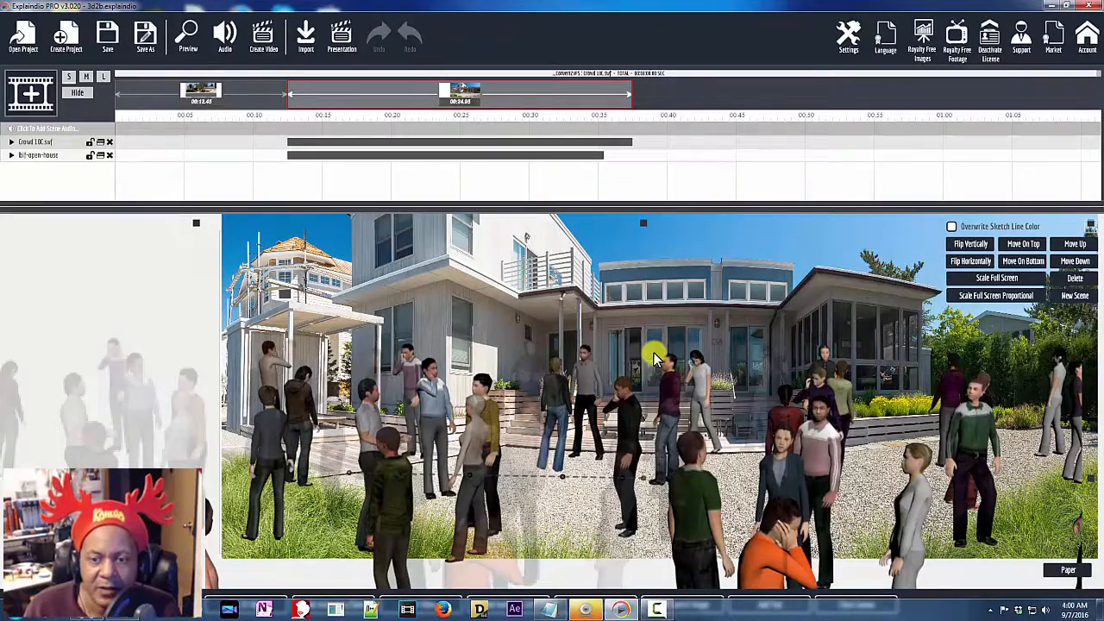
pyautogui.scroll(-5, 655, 358)
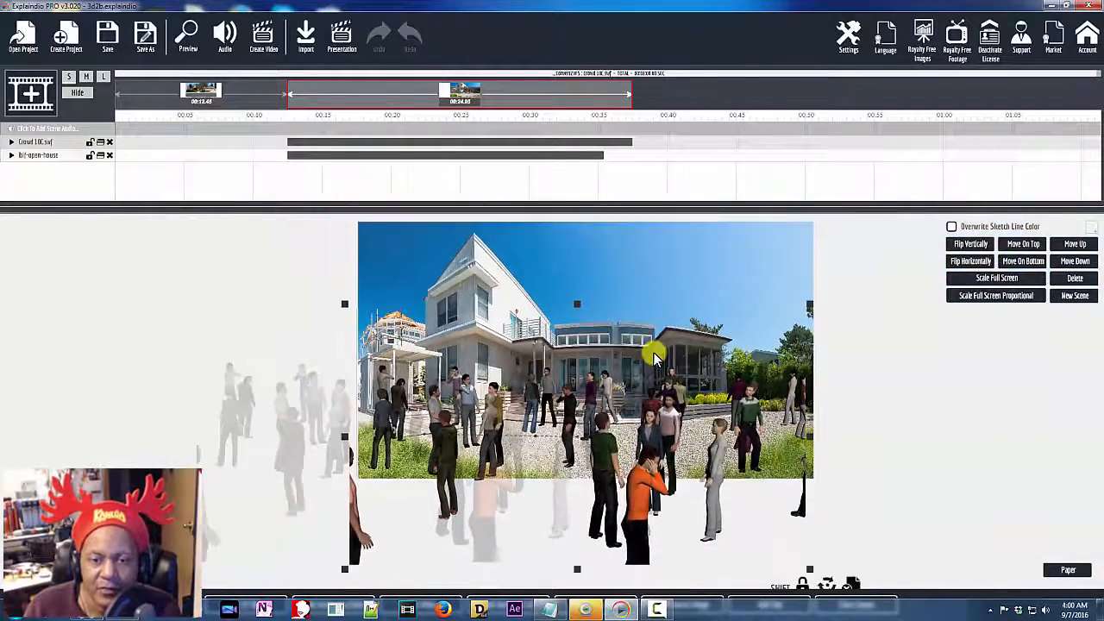
pyautogui.scroll(-5, 655, 358)
pyautogui.scroll(2, 629, 369)
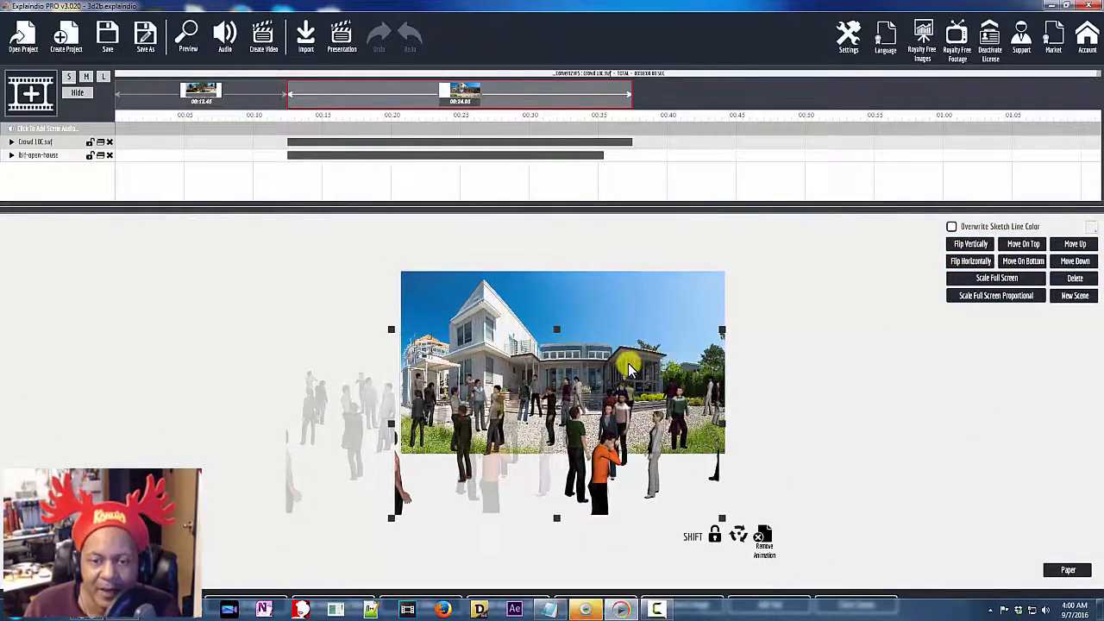
pyautogui.scroll(-2, 630, 369)
pyautogui.scroll(2, 625, 375)
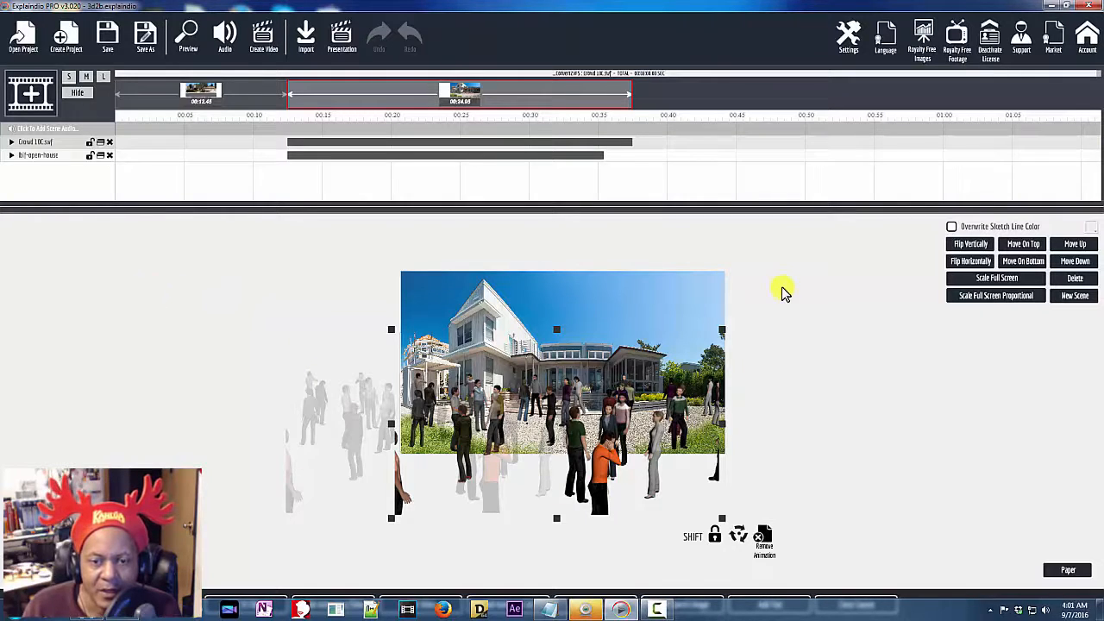
pyautogui.click(636, 315)
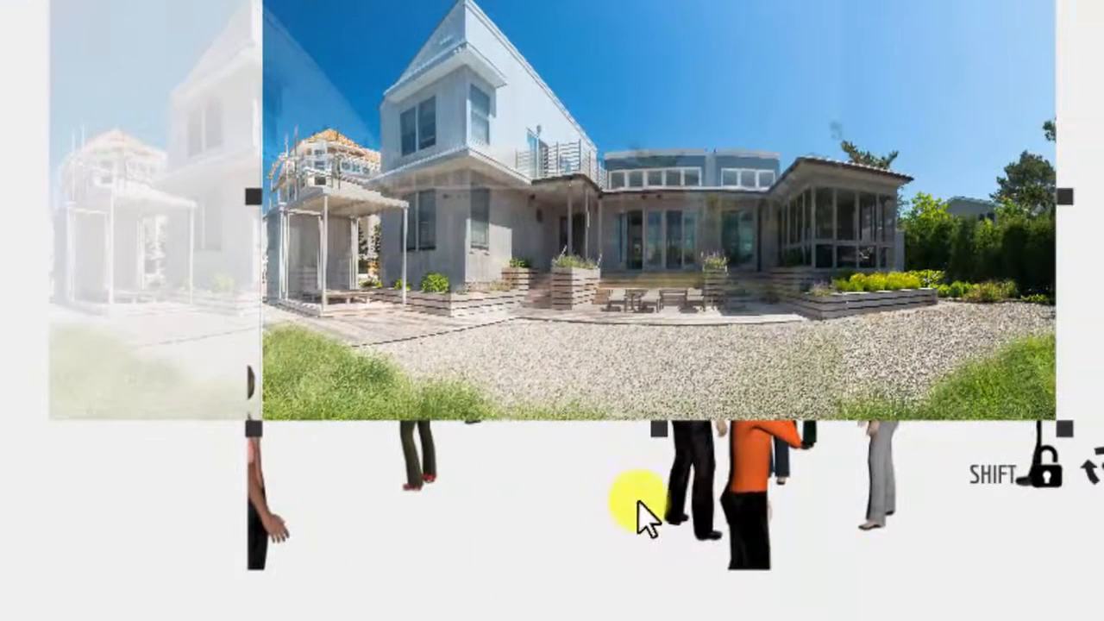
pyautogui.click(877, 472)
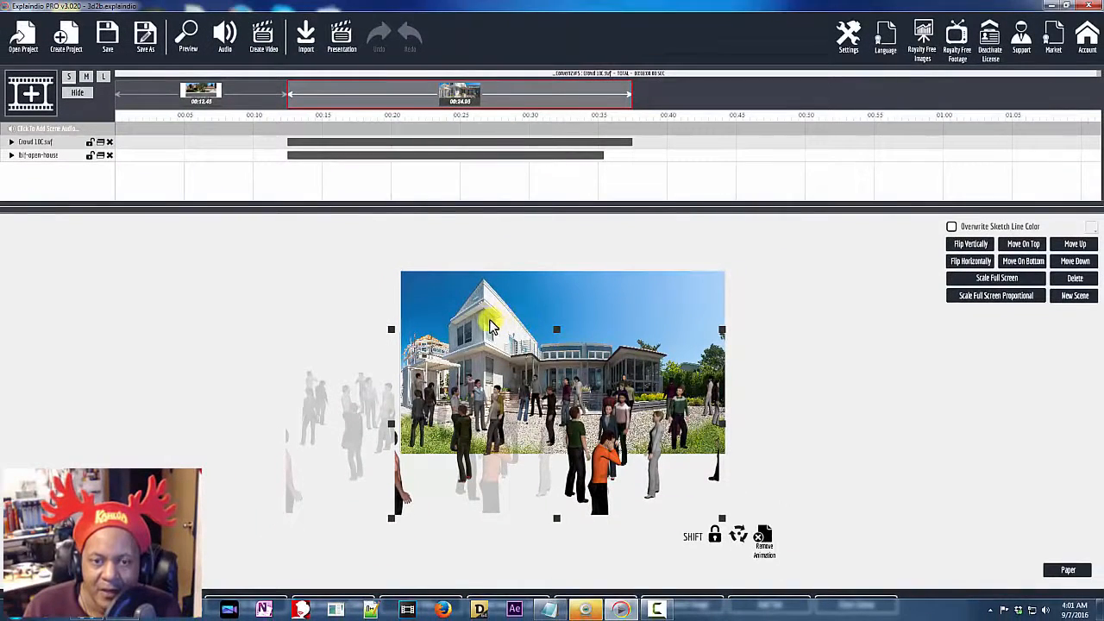
# - Pull the house image's start position to the right and its end position to the left, clear of the crowd
pyautogui.moveTo(530, 314); pyautogui.dragTo(250, 301)
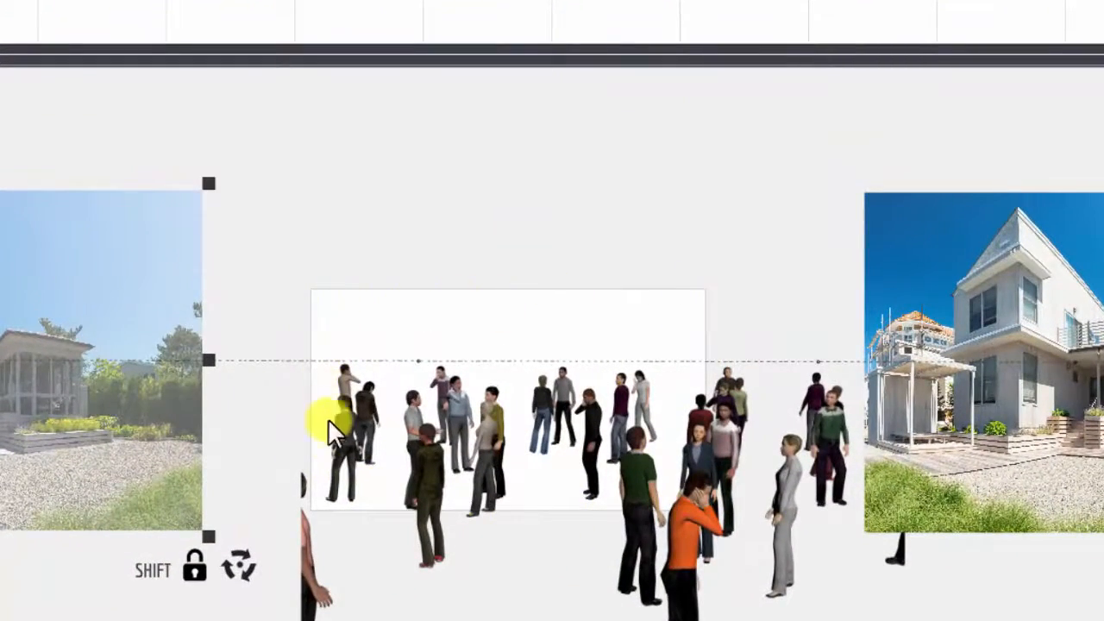
pyautogui.click(319, 492)
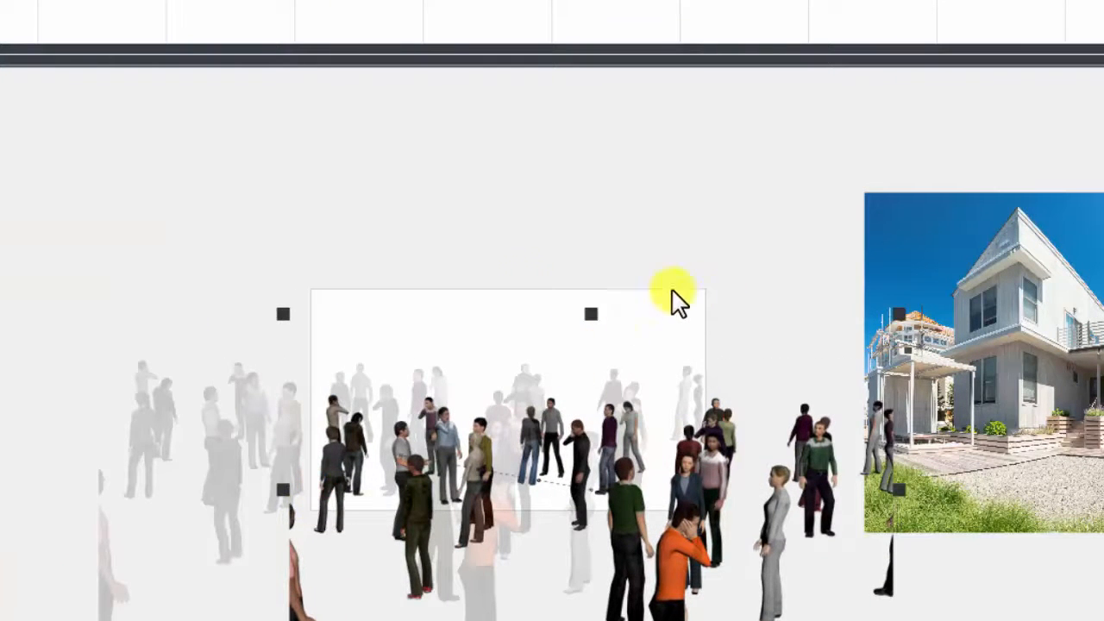
pyautogui.click(281, 421)
pyautogui.moveTo(0, 443); pyautogui.dragTo(0, 496)
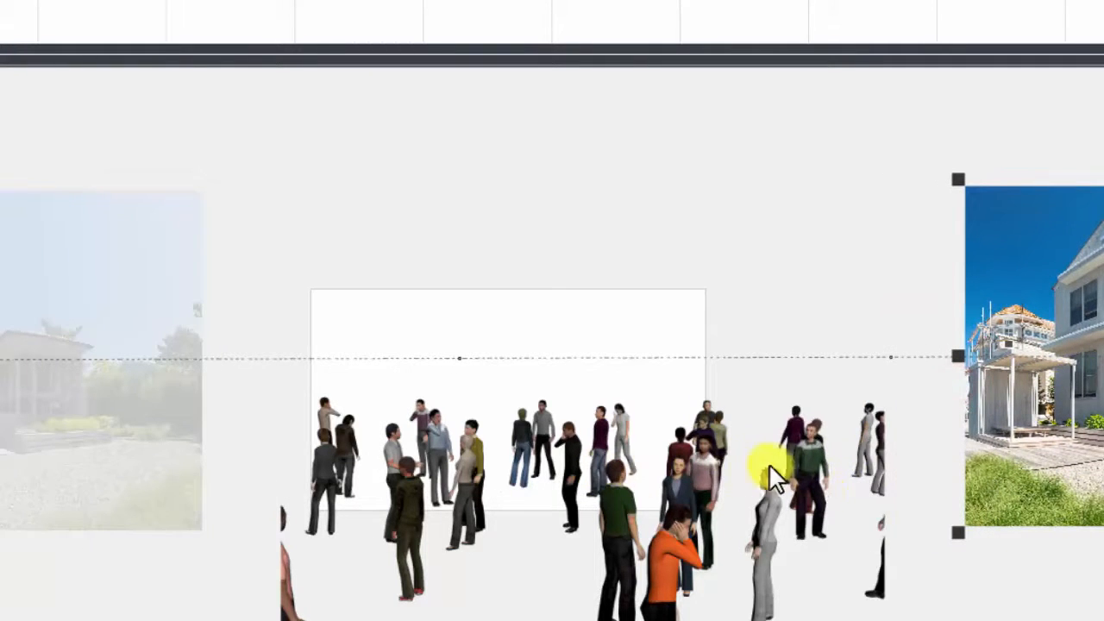
# - Select the crowd's faded end position and move it so it partly overlaps the starting crowd
pyautogui.click(607, 455)
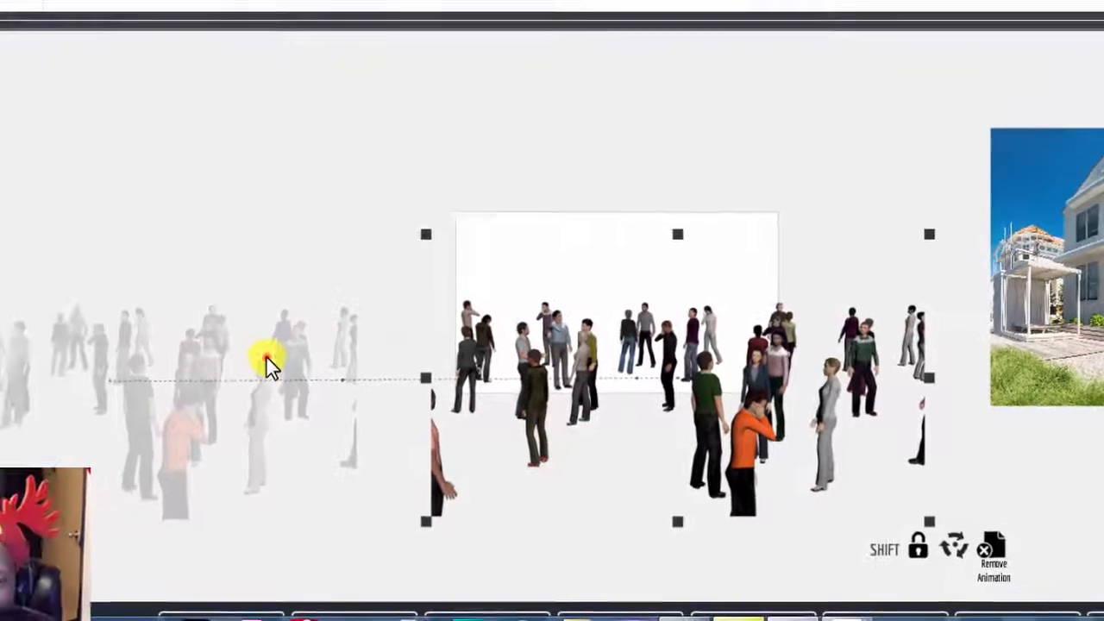
pyautogui.click(83, 295)
pyautogui.moveTo(316, 349); pyautogui.dragTo(328, 338)
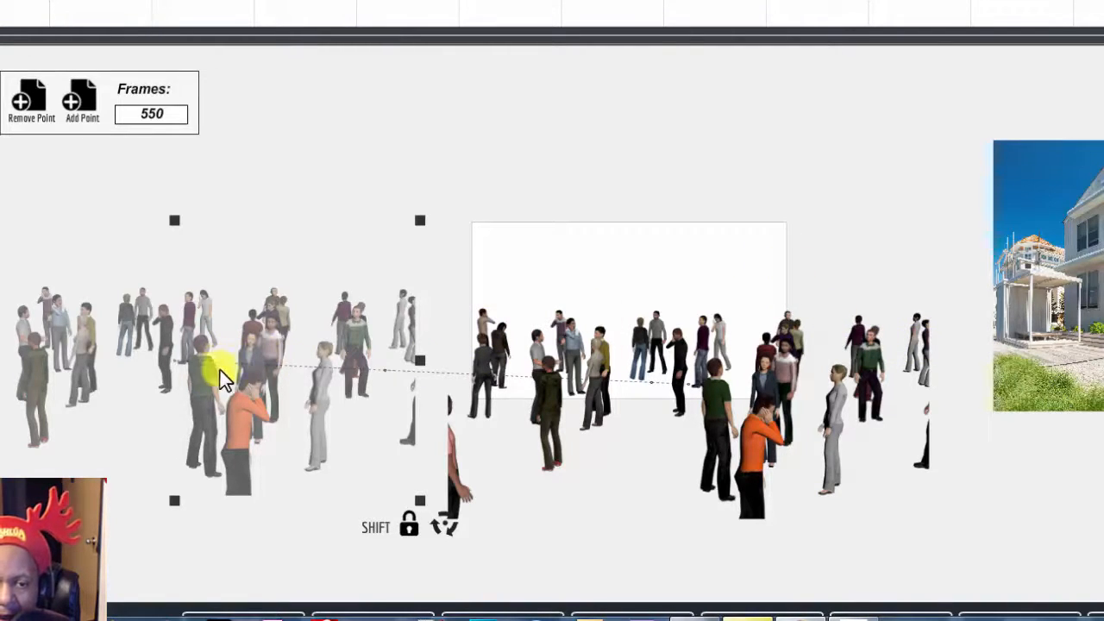
pyautogui.moveTo(220, 370); pyautogui.dragTo(595, 399)
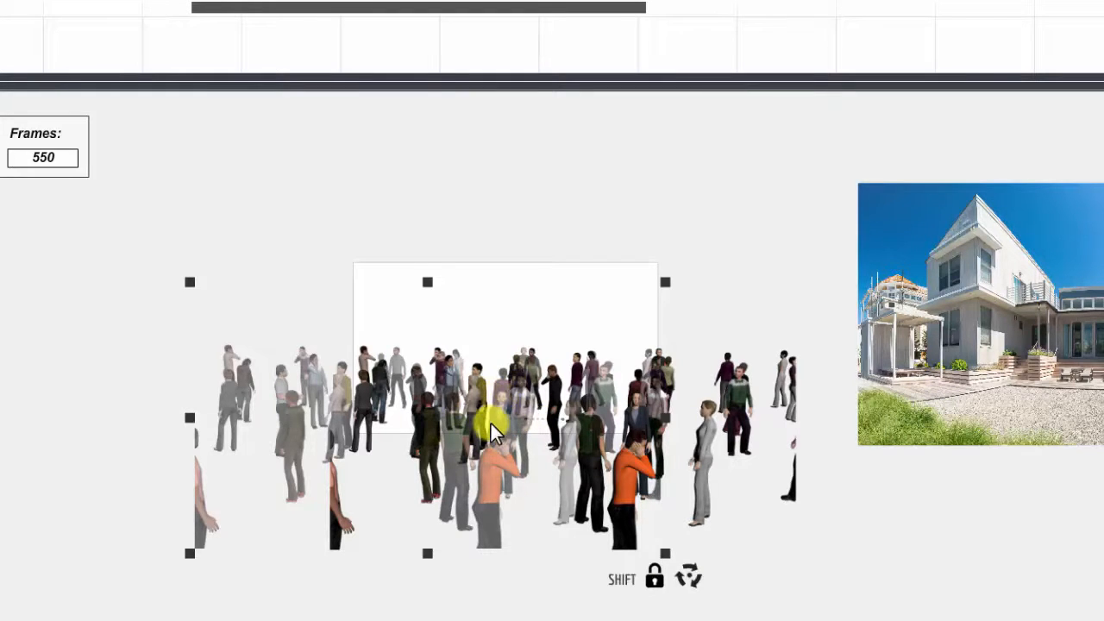
# - Move the house image's start position back left over the crowd and the white scene frame
pyautogui.click(970, 356)
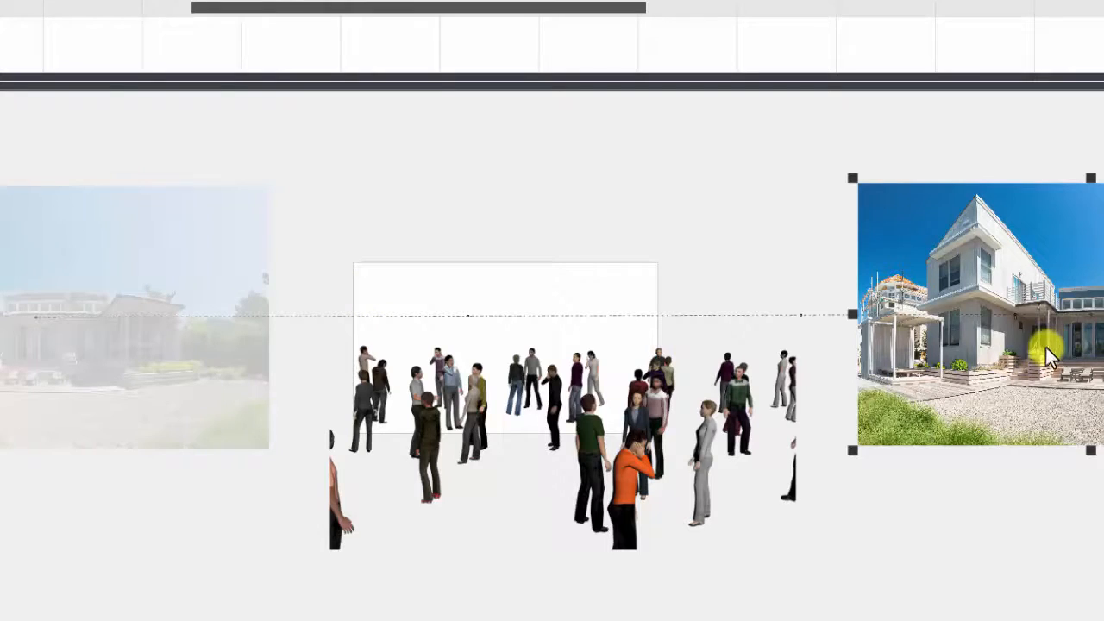
pyautogui.moveTo(1045, 348); pyautogui.dragTo(920, 334)
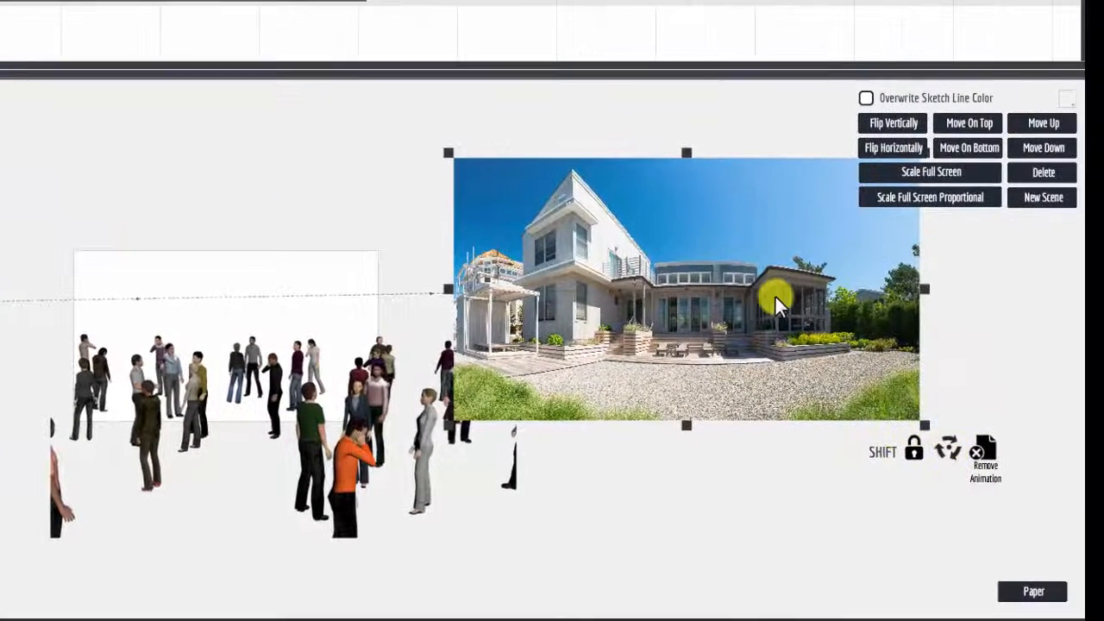
pyautogui.moveTo(1061, 311); pyautogui.dragTo(981, 307)
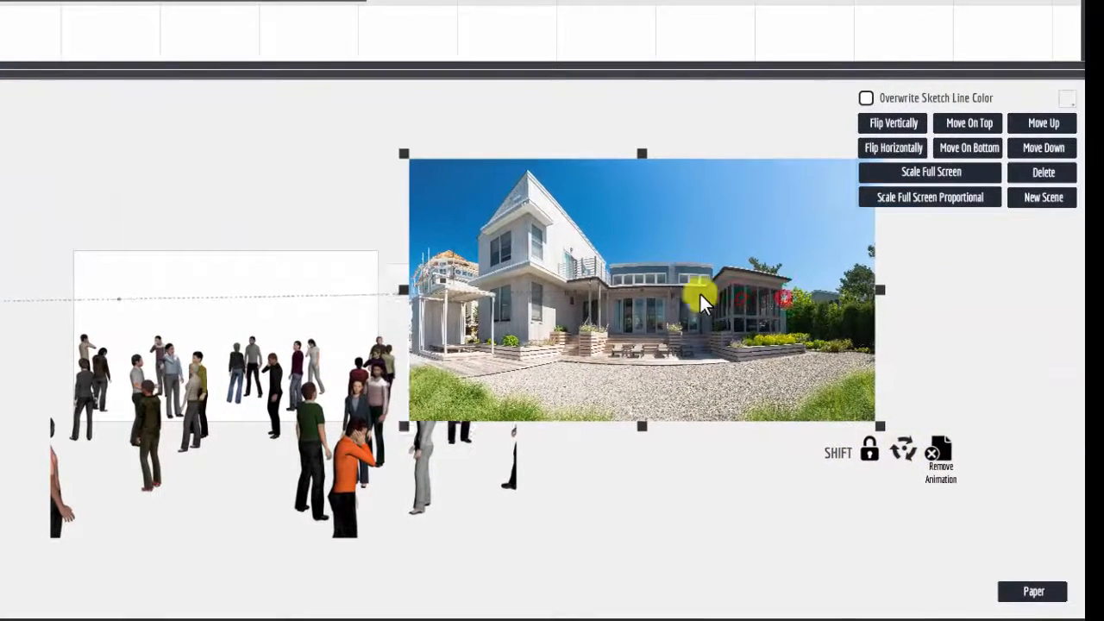
pyautogui.moveTo(701, 294); pyautogui.dragTo(648, 228)
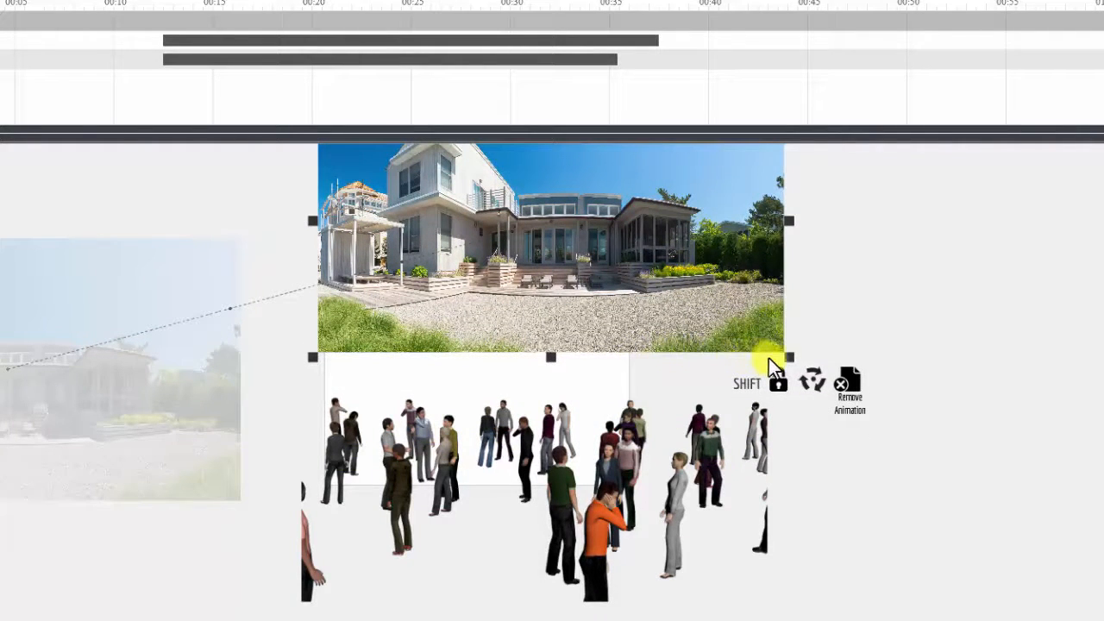
pyautogui.moveTo(658, 320); pyautogui.dragTo(742, 443)
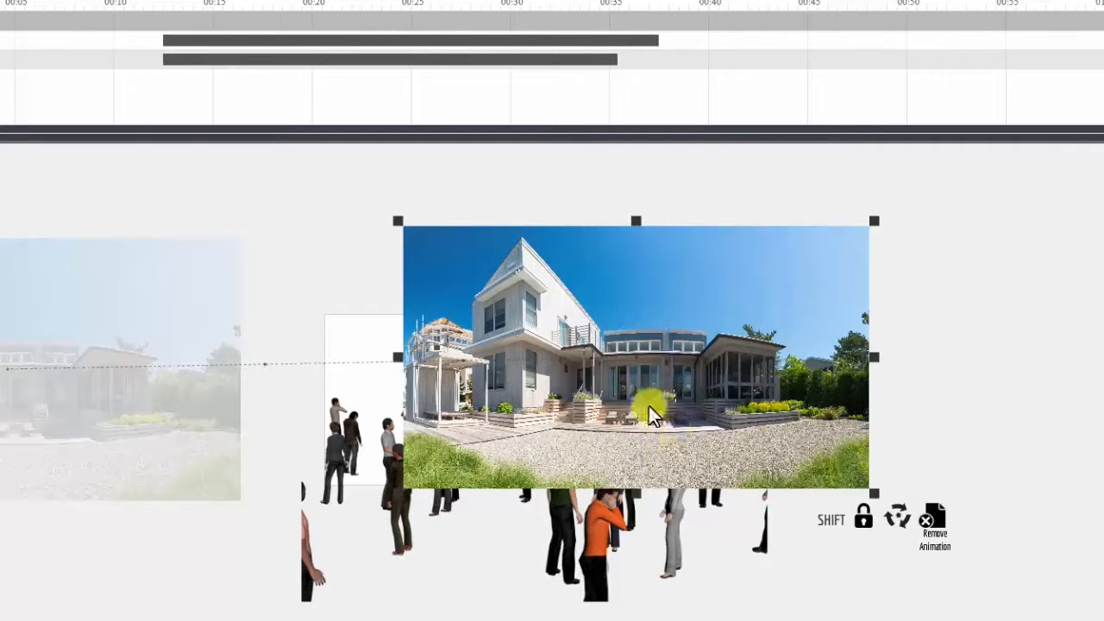
pyautogui.moveTo(704, 399); pyautogui.dragTo(626, 388)
# - Move the house image's end position level with its start, overlapping it and offset to the left, and close the canvas
pyautogui.moveTo(187, 439); pyautogui.dragTo(270, 450)
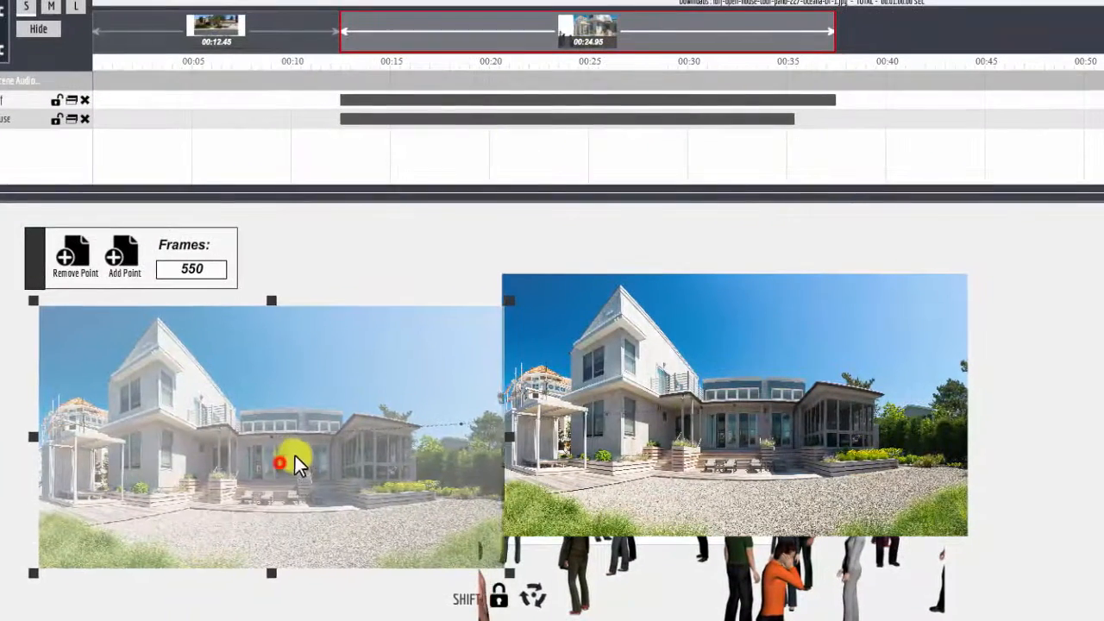
pyautogui.moveTo(295, 456); pyautogui.dragTo(578, 412)
pyautogui.click(876, 462)
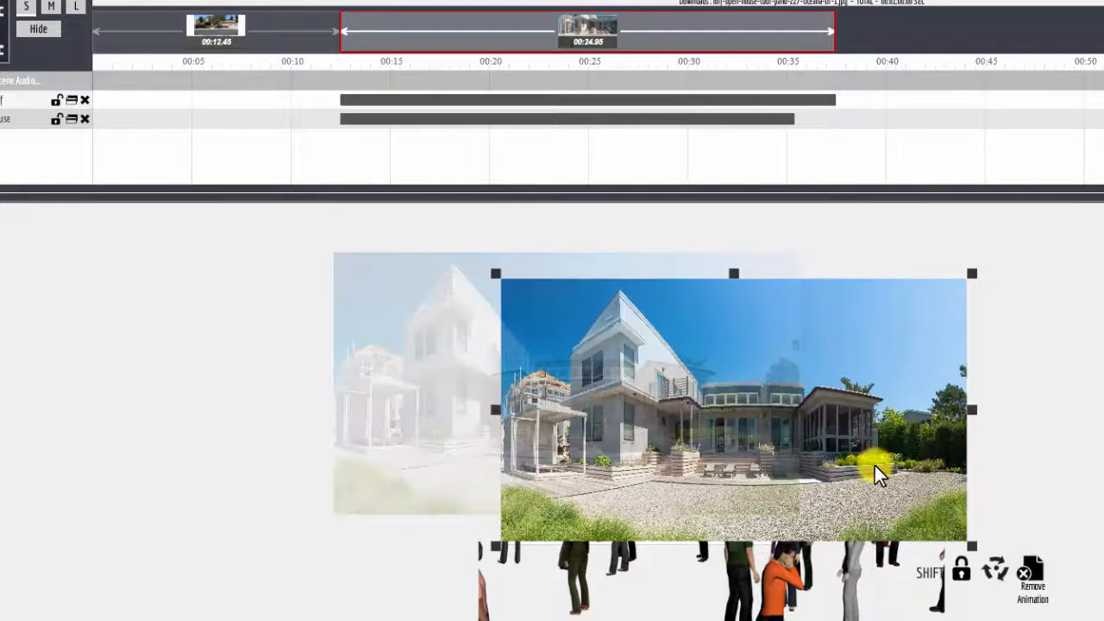
pyautogui.moveTo(402, 365); pyautogui.dragTo(401, 397)
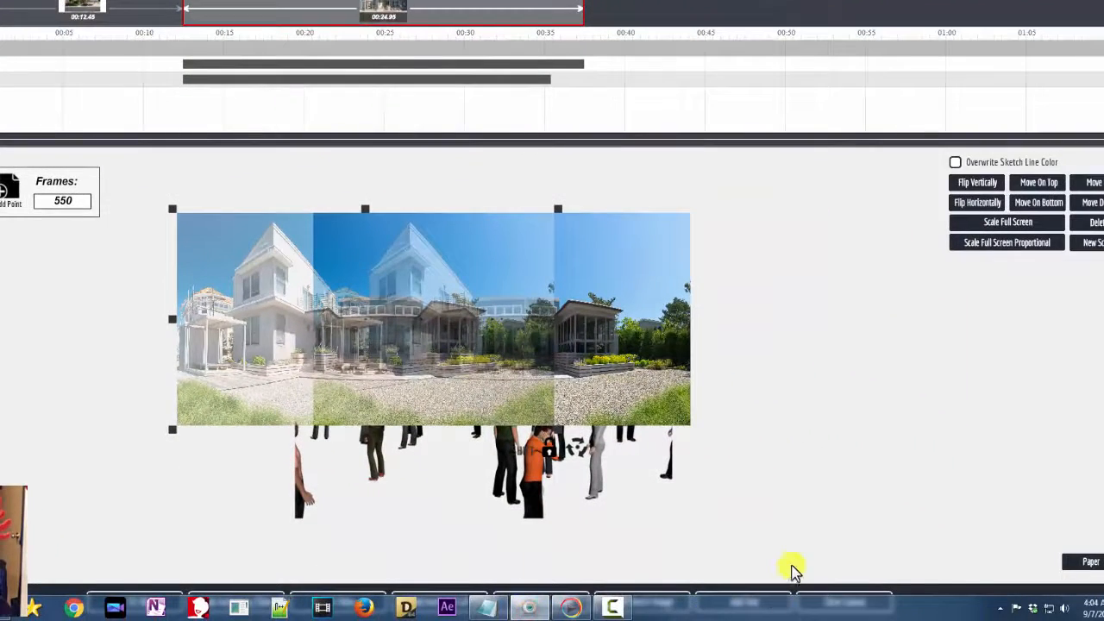
pyautogui.click(809, 548)
pyautogui.click(837, 603)
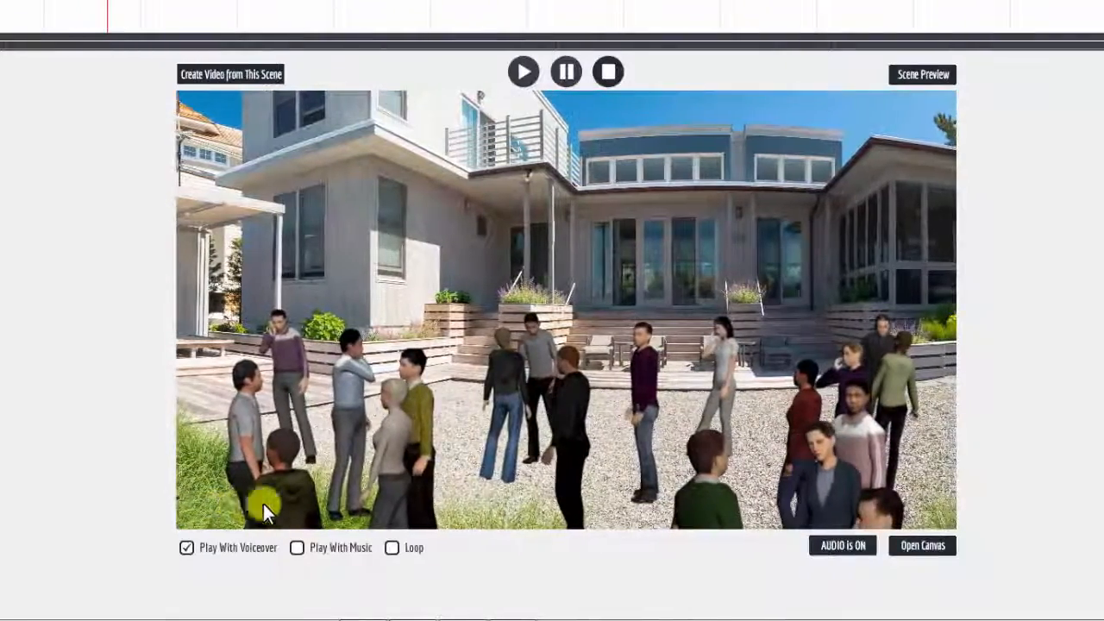
# - Reopen the scene's canvas and shift the house image's end position slightly to the right
pyautogui.click(949, 552)
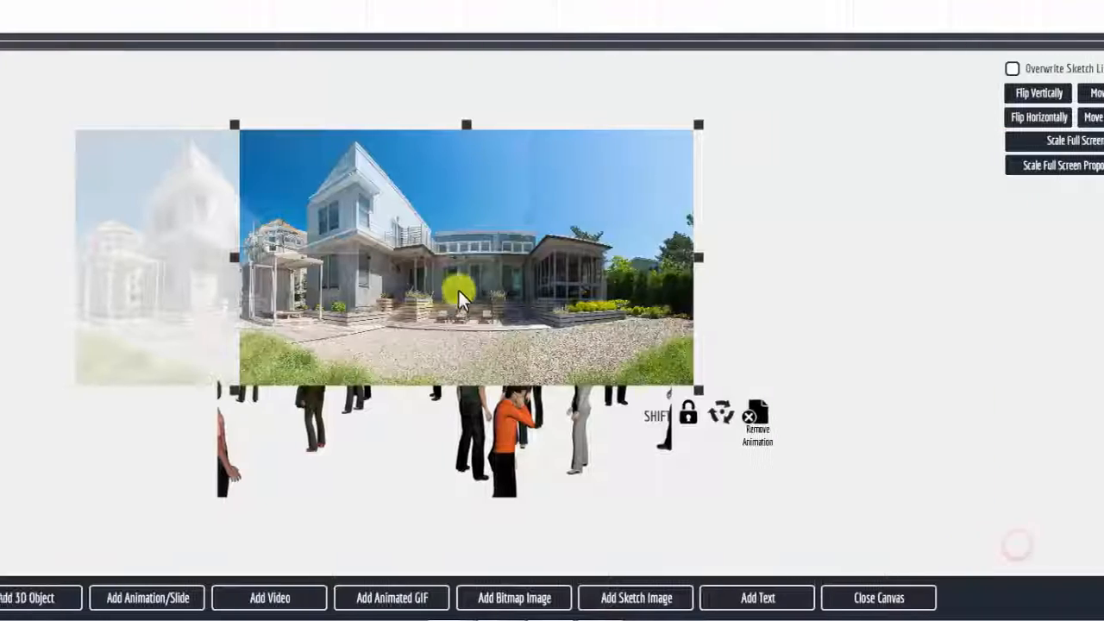
pyautogui.click(205, 273)
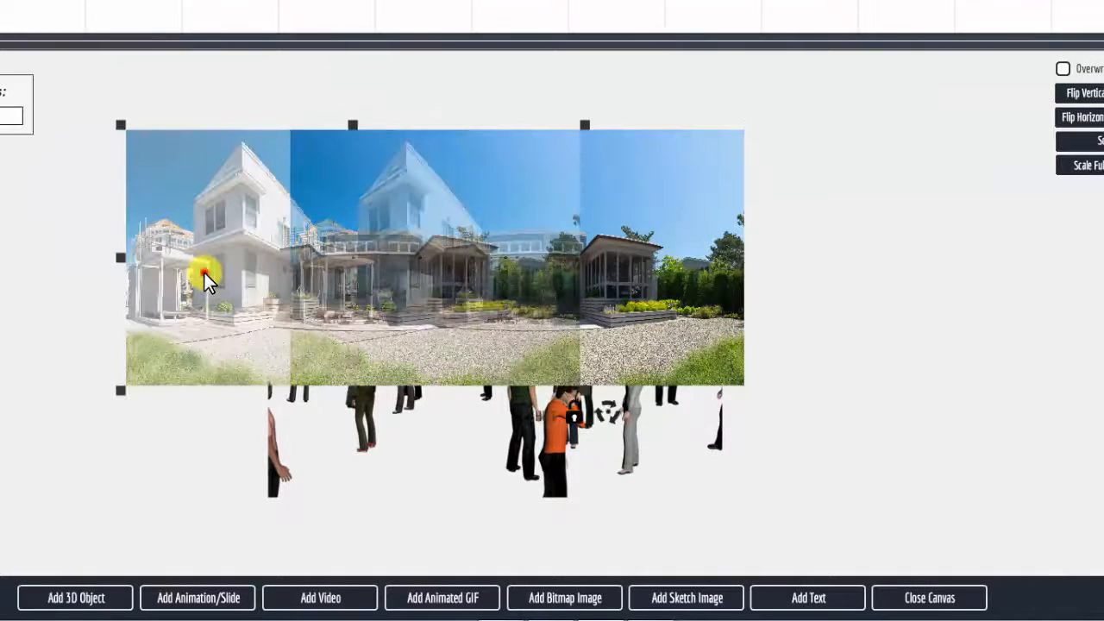
pyautogui.moveTo(205, 273); pyautogui.dragTo(221, 272)
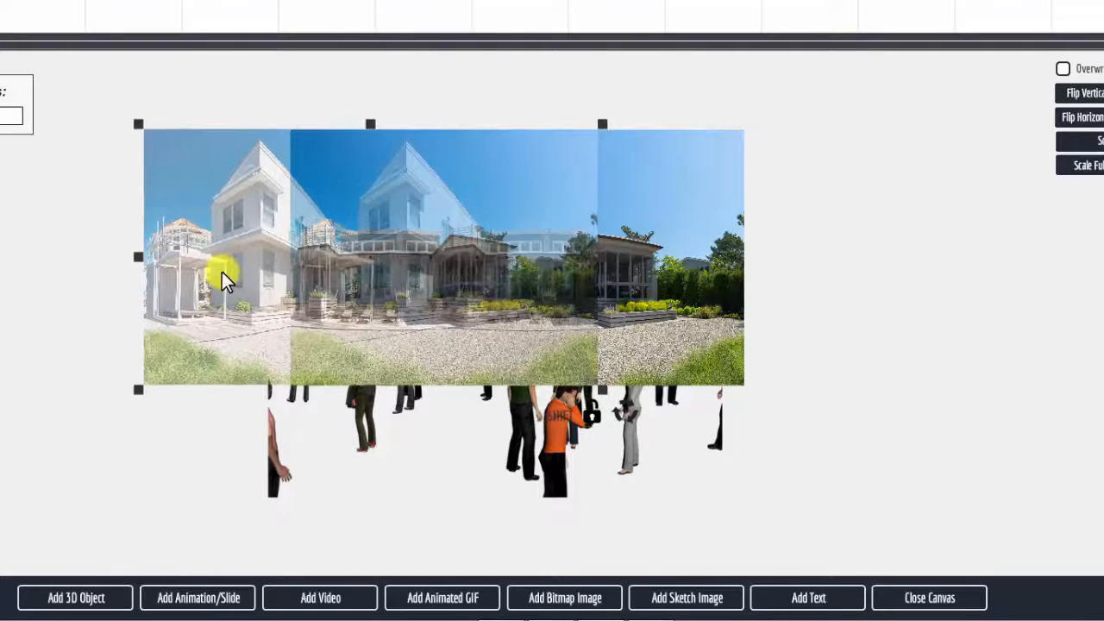
# - Examine the start and end positions of the crowd and the house image, and close the canvas
pyautogui.click(364, 407)
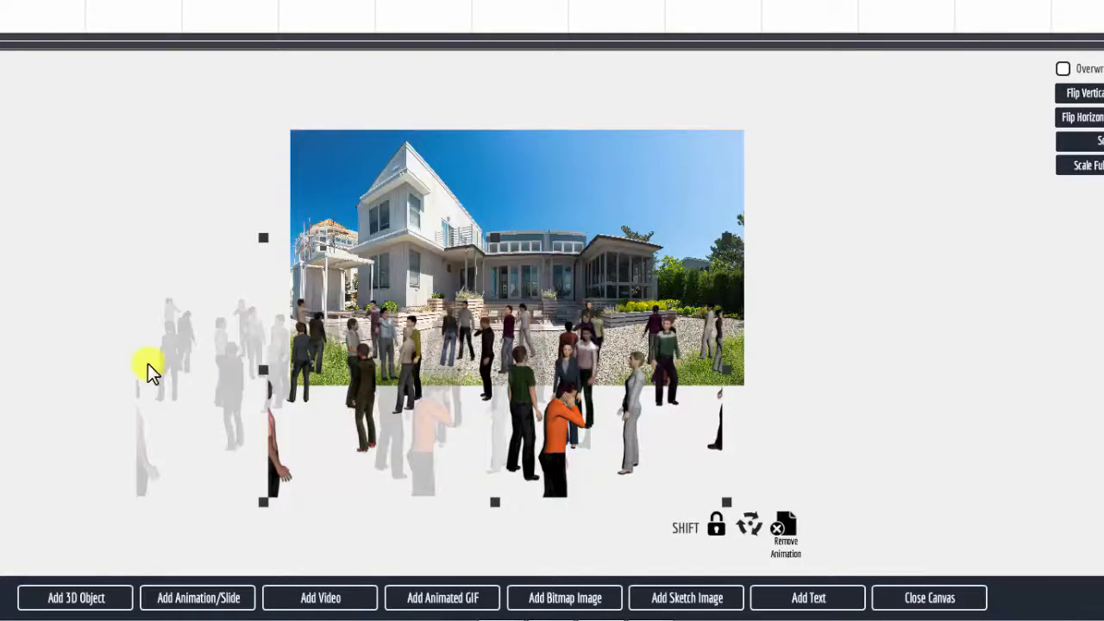
pyautogui.click(501, 203)
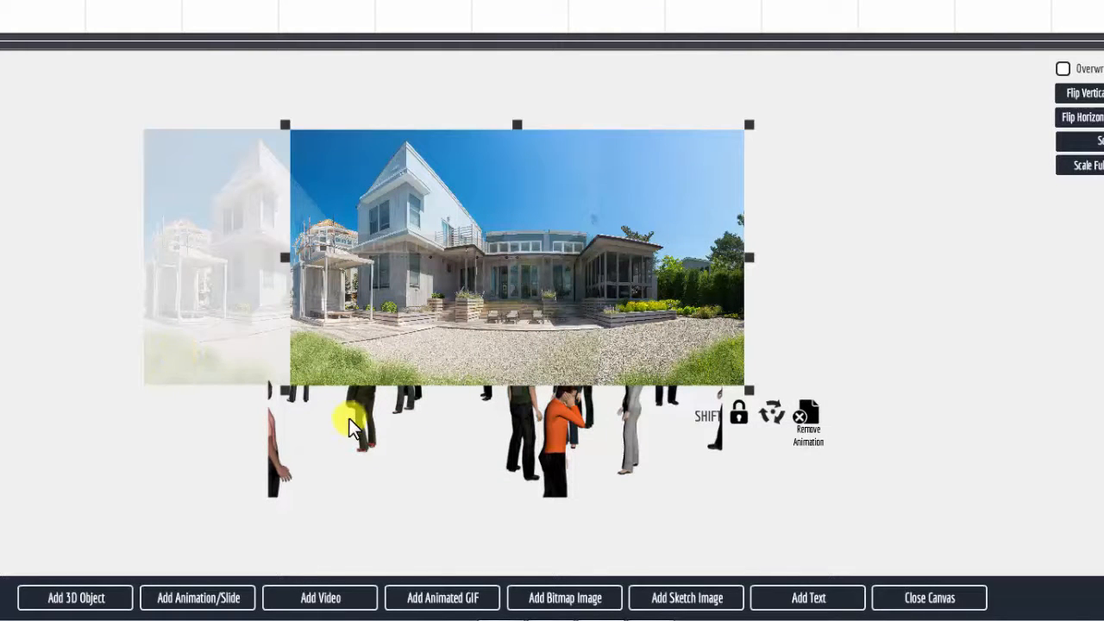
pyautogui.click(922, 596)
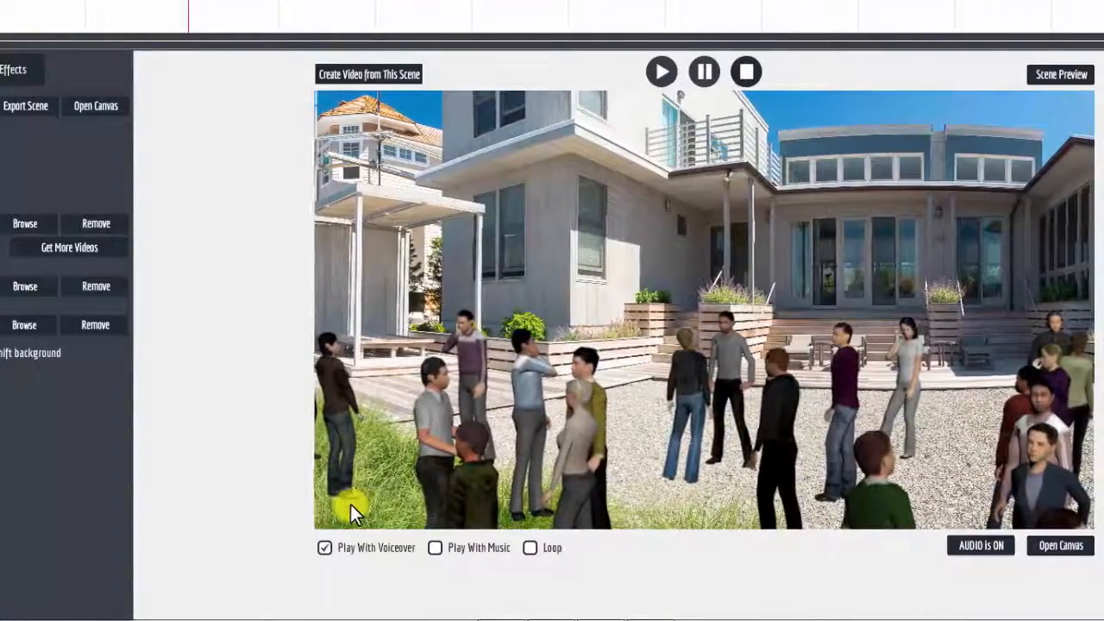
# - Reopen the canvas, nudge the house image's faded end position slightly further right, and close the canvas
pyautogui.click(1060, 545)
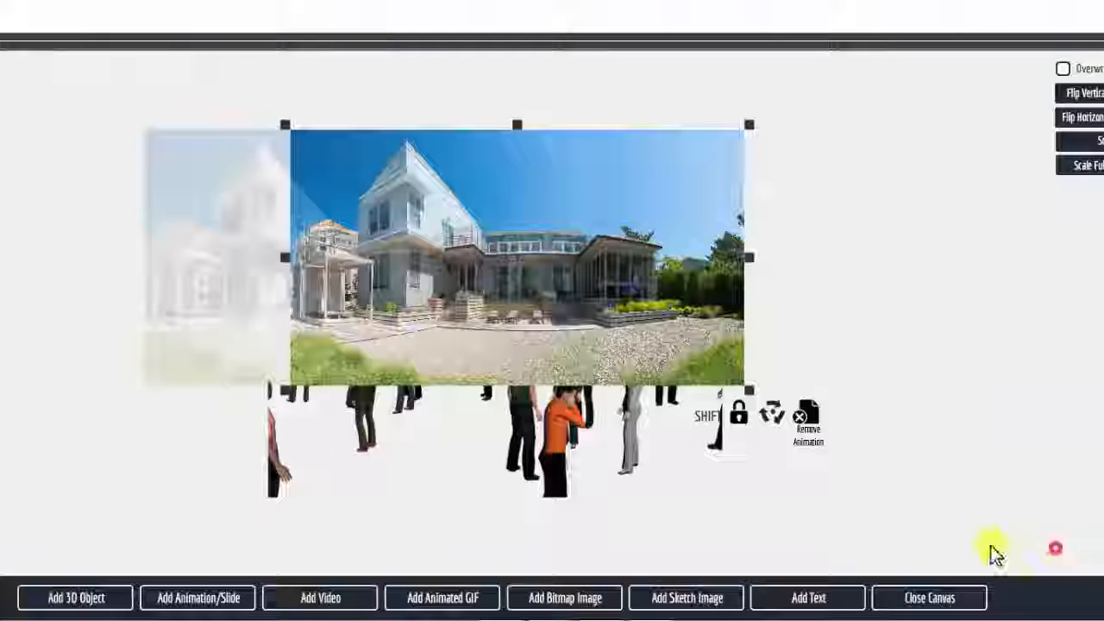
pyautogui.click(197, 345)
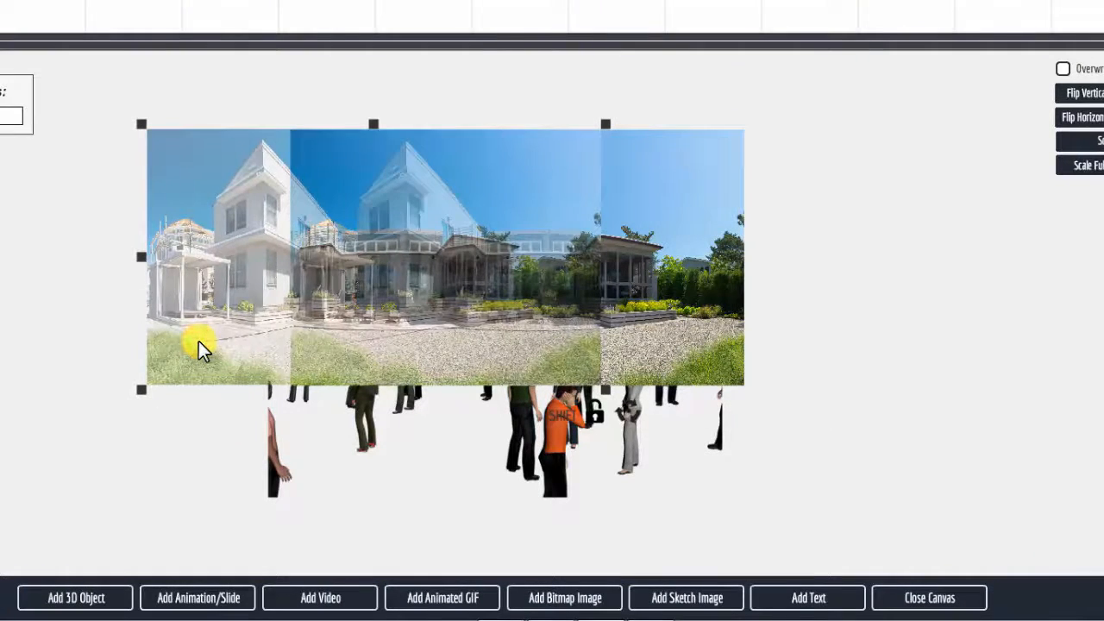
pyautogui.moveTo(199, 342); pyautogui.dragTo(198, 344)
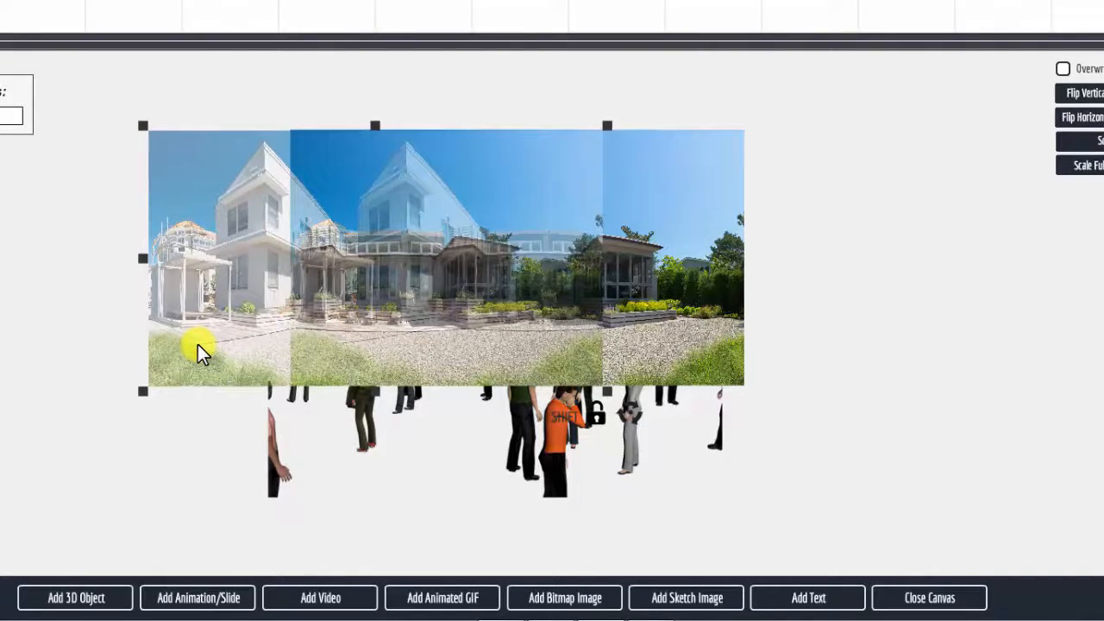
pyautogui.click(905, 601)
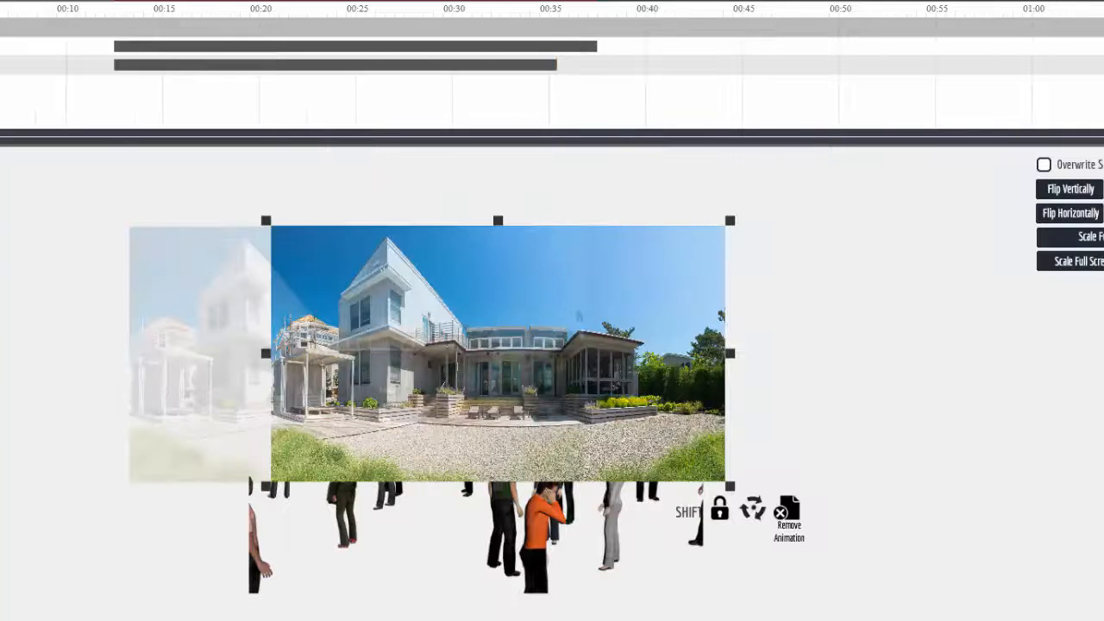
# - Raise the crowd's start position slightly over the house image and move its end position up level with it
pyautogui.click(356, 47)
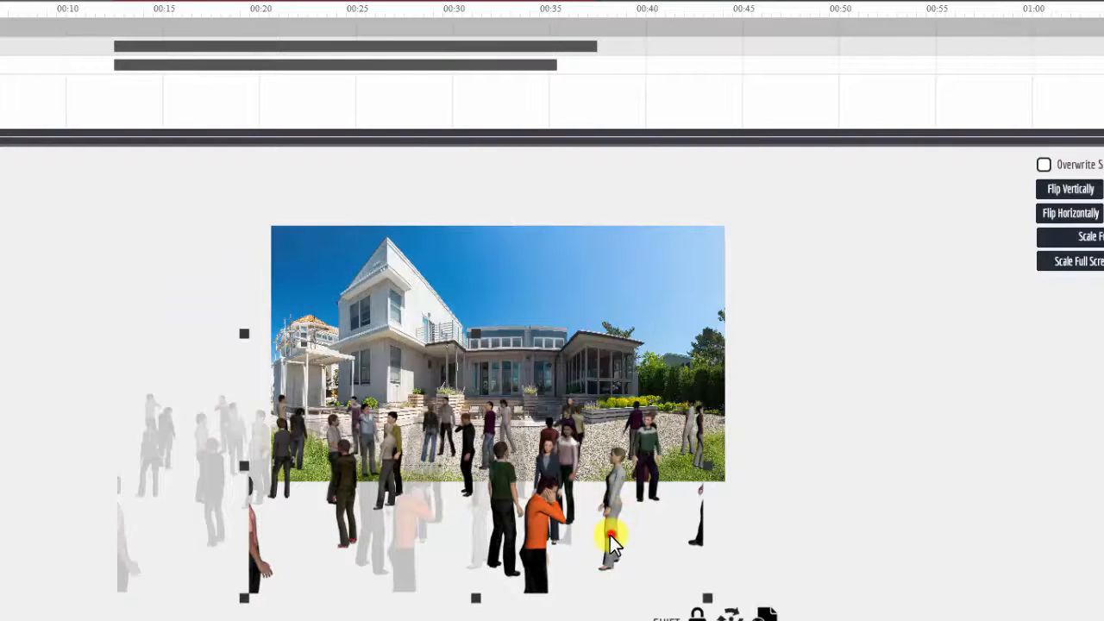
pyautogui.moveTo(610, 534); pyautogui.dragTo(612, 517)
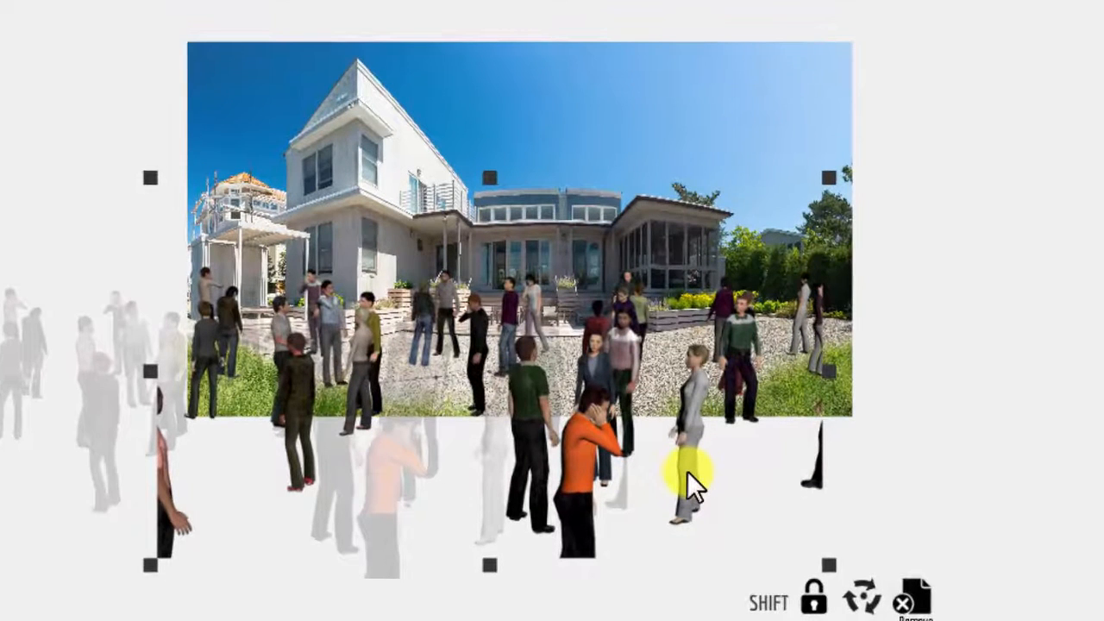
pyautogui.moveTo(686, 472); pyautogui.dragTo(690, 460)
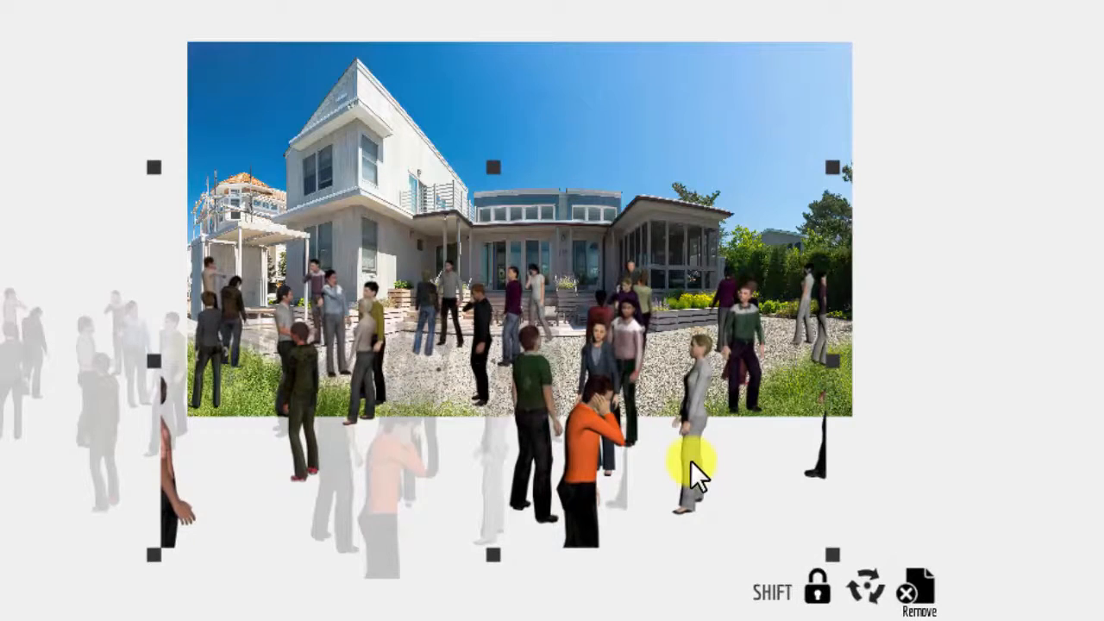
pyautogui.click(9, 401)
pyautogui.moveTo(7, 393); pyautogui.dragTo(1, 367)
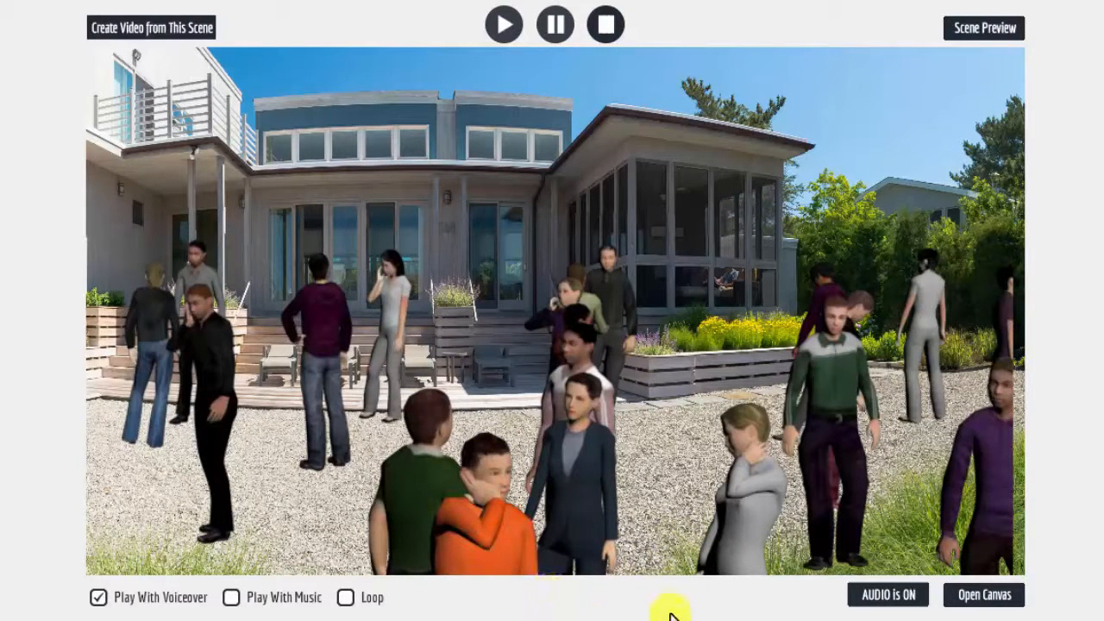
# - Reopen the canvas and move the house image's end position further left, keeping it level with the start
pyautogui.click(994, 598)
pyautogui.scroll(-2, 747, 377)
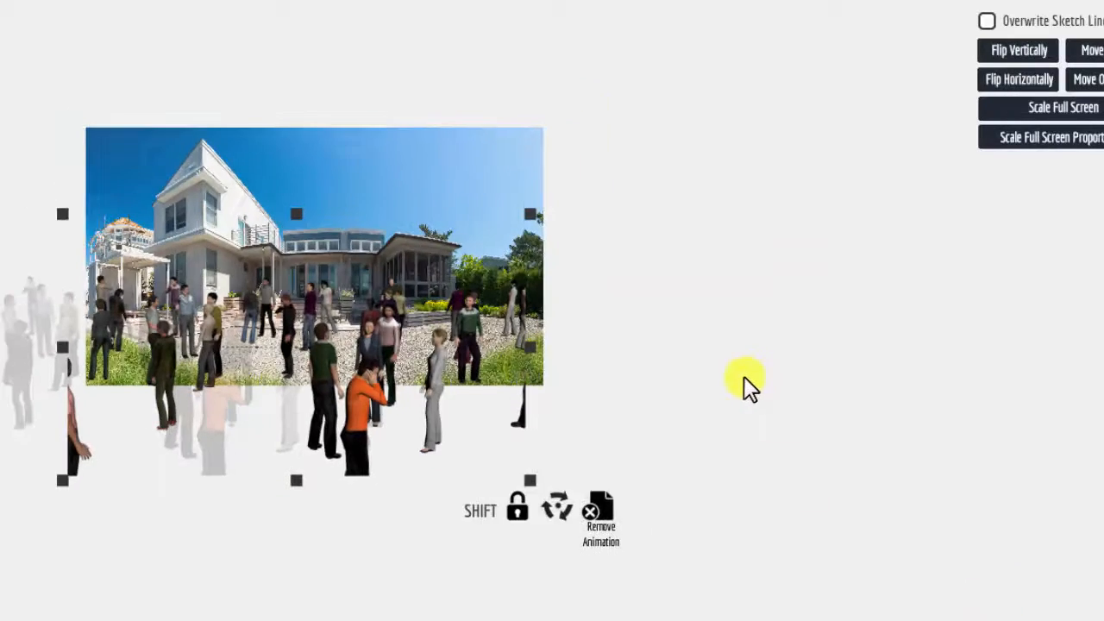
pyautogui.scroll(5, 744, 376)
pyautogui.scroll(-5, 744, 376)
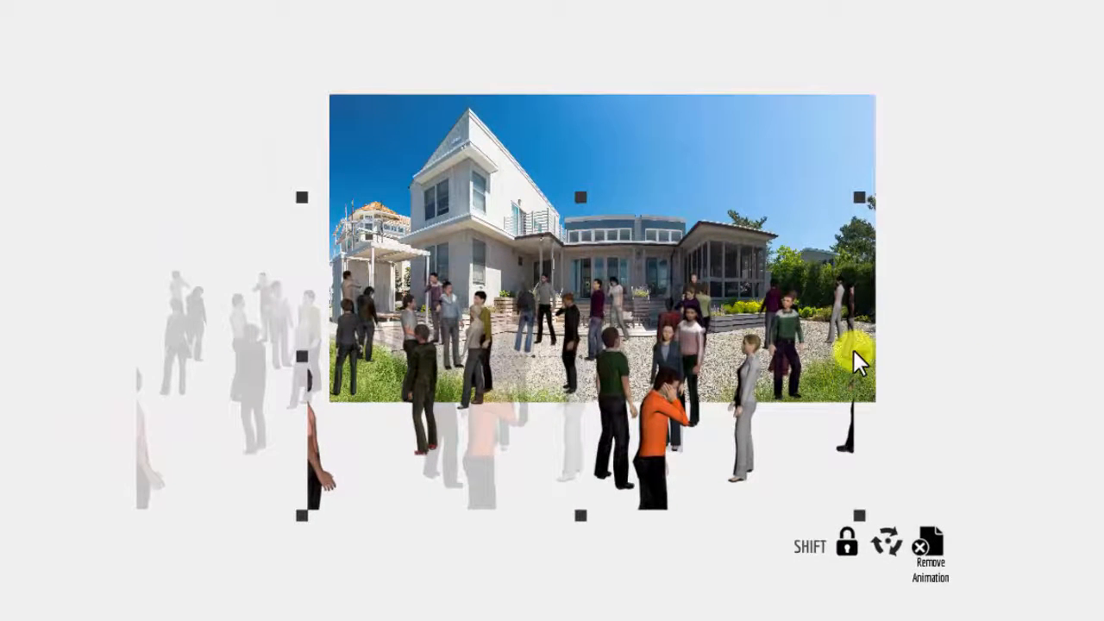
pyautogui.click(735, 174)
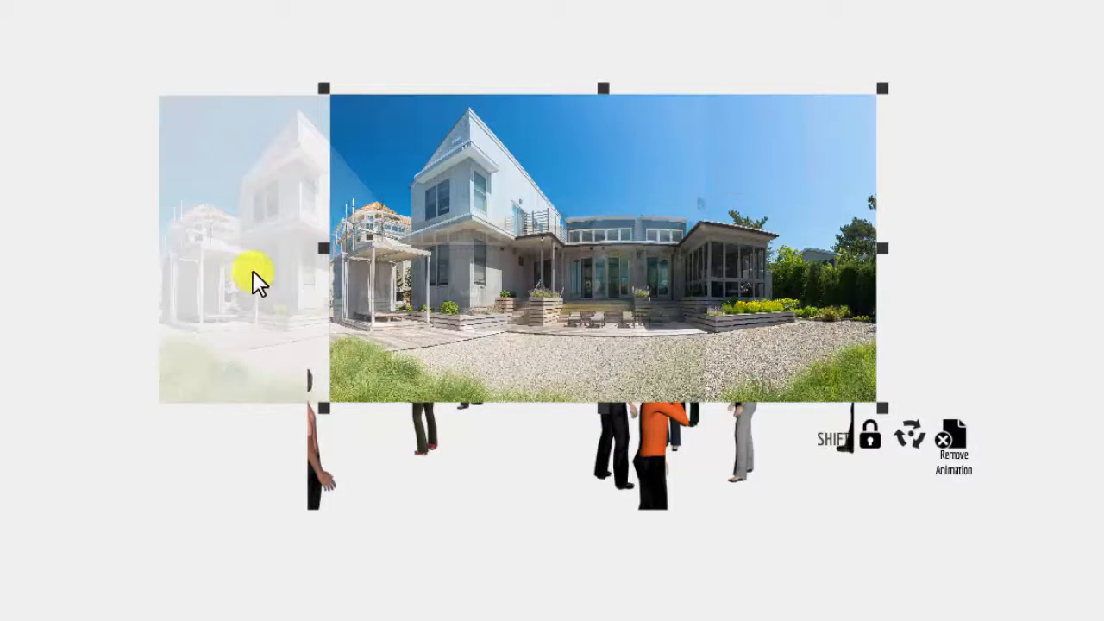
pyautogui.moveTo(252, 271); pyautogui.dragTo(165, 271)
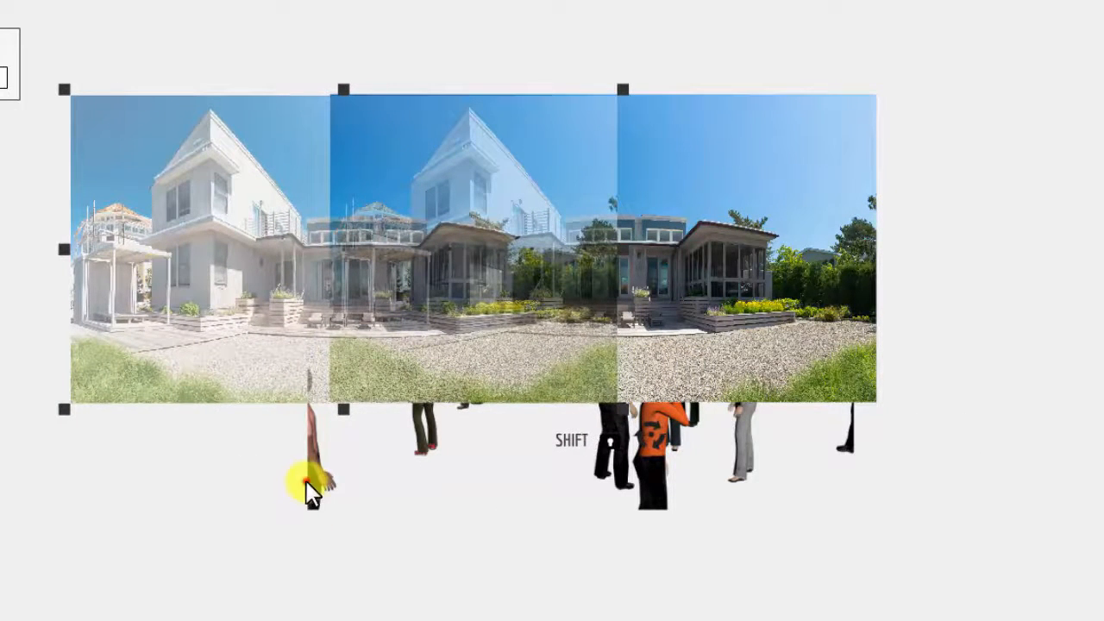
# - Move the crowd's end position further left, level with its start, to match the house image's longer pan
pyautogui.click(650, 488)
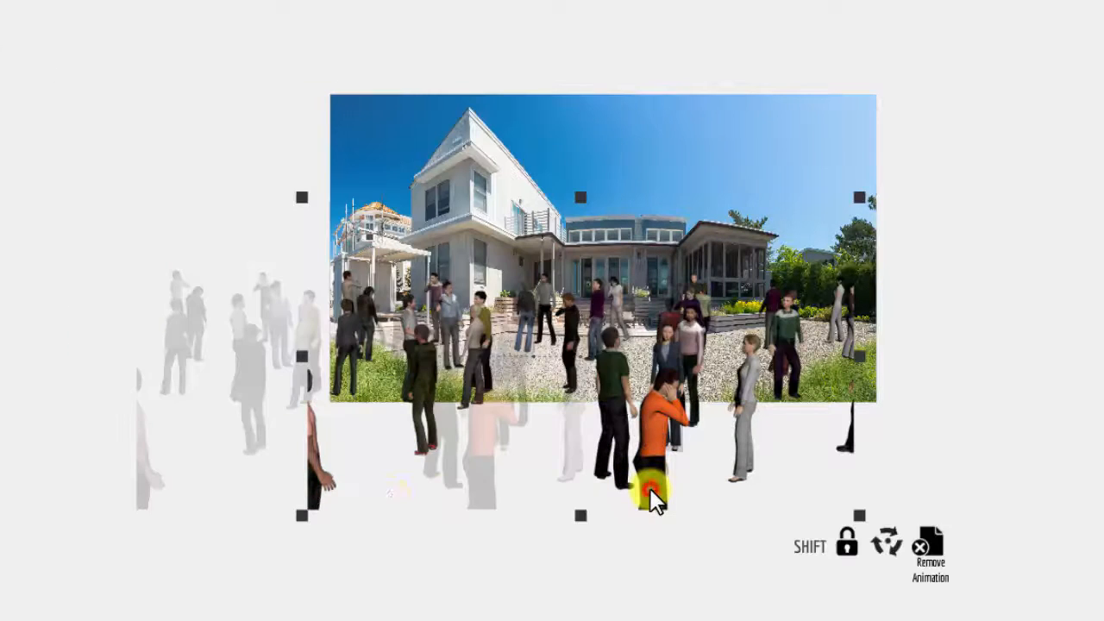
pyautogui.moveTo(246, 459); pyautogui.dragTo(169, 427)
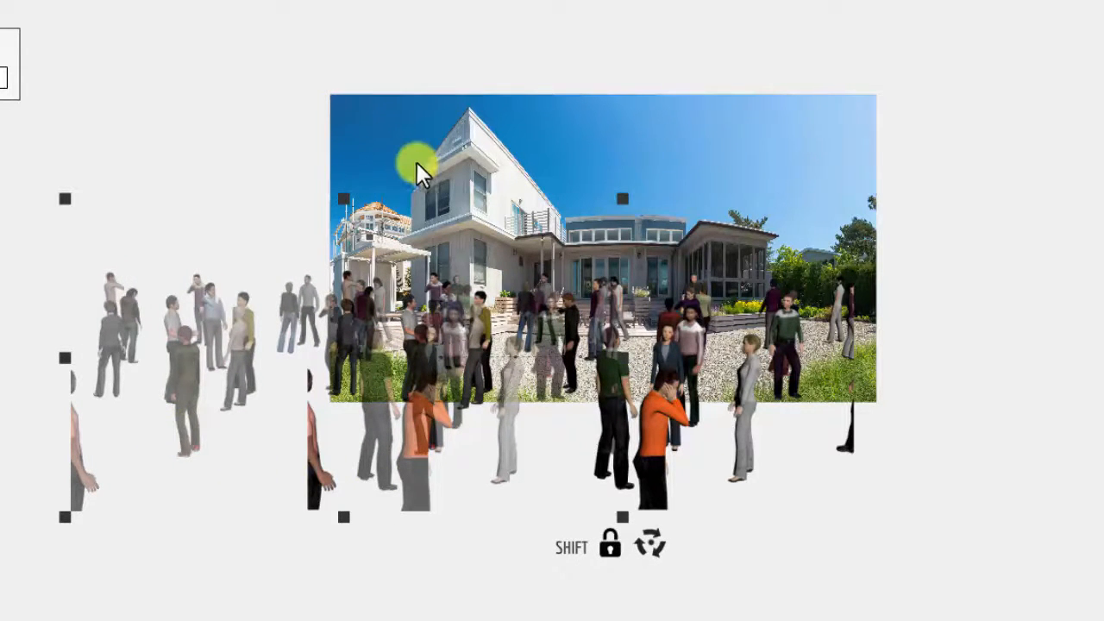
pyautogui.click(396, 135)
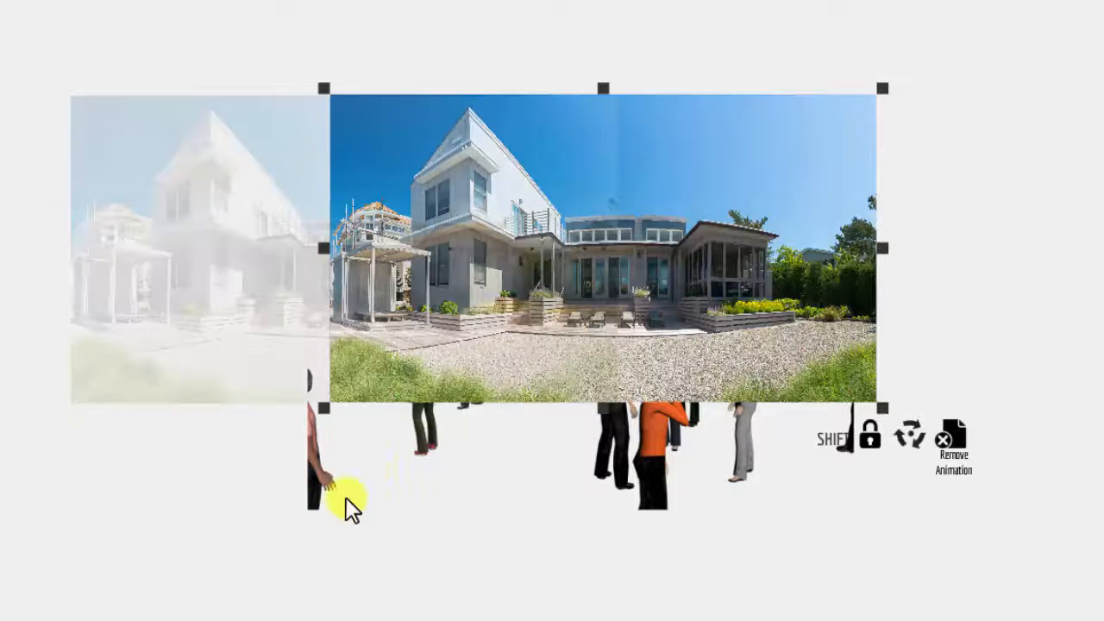
pyautogui.click(647, 459)
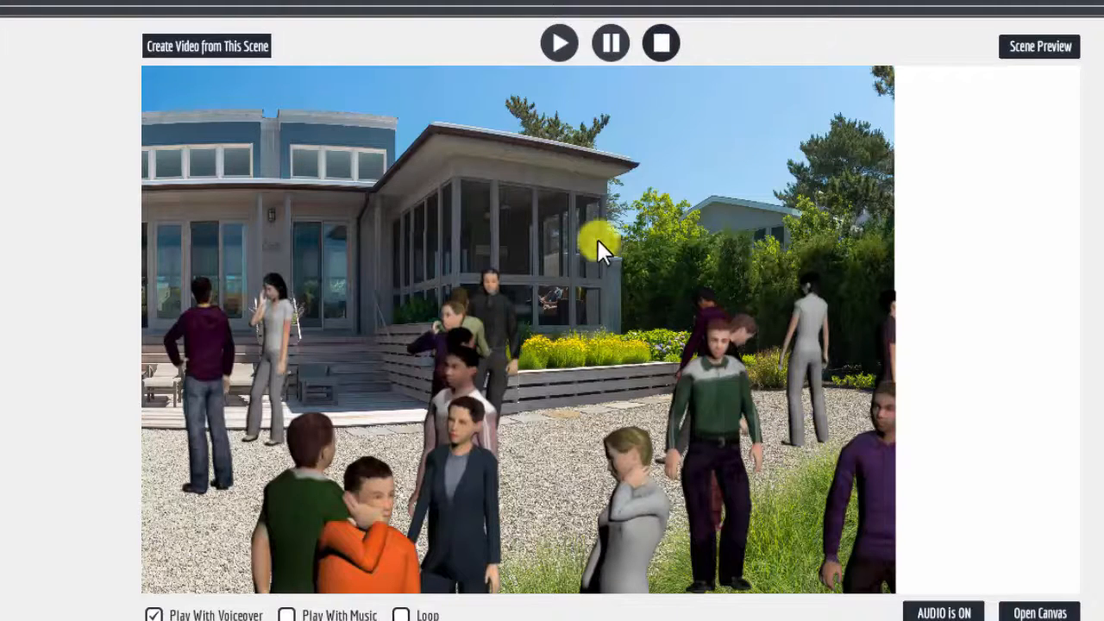
# - Reopen the canvas and move the crowd's end and start positions down, clear of the house image
pyautogui.click(1059, 611)
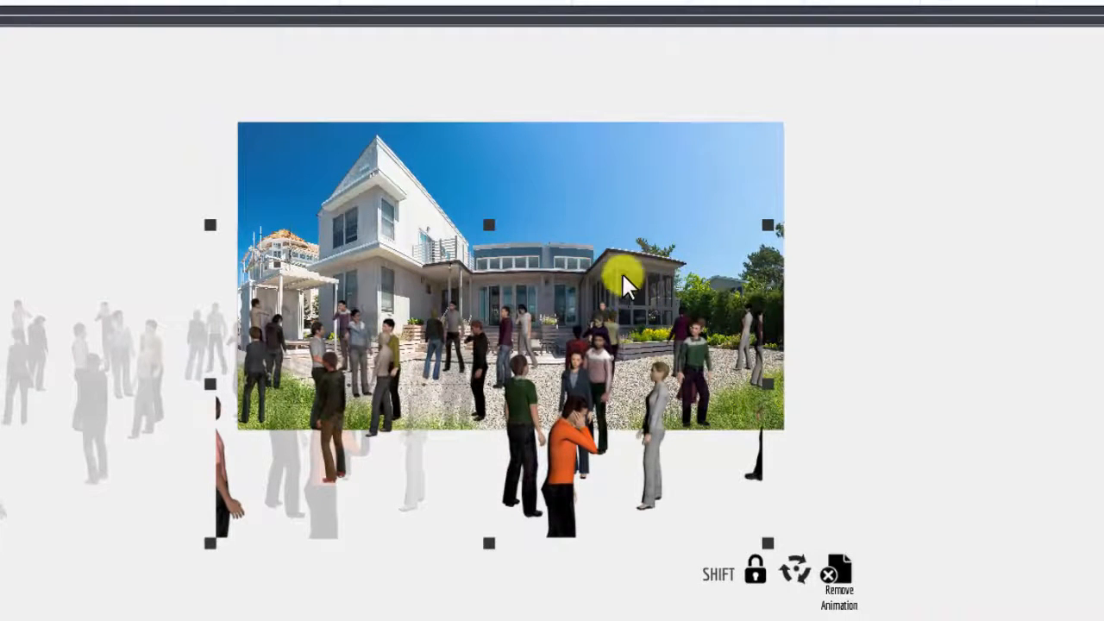
pyautogui.moveTo(112, 384); pyautogui.dragTo(69, 509)
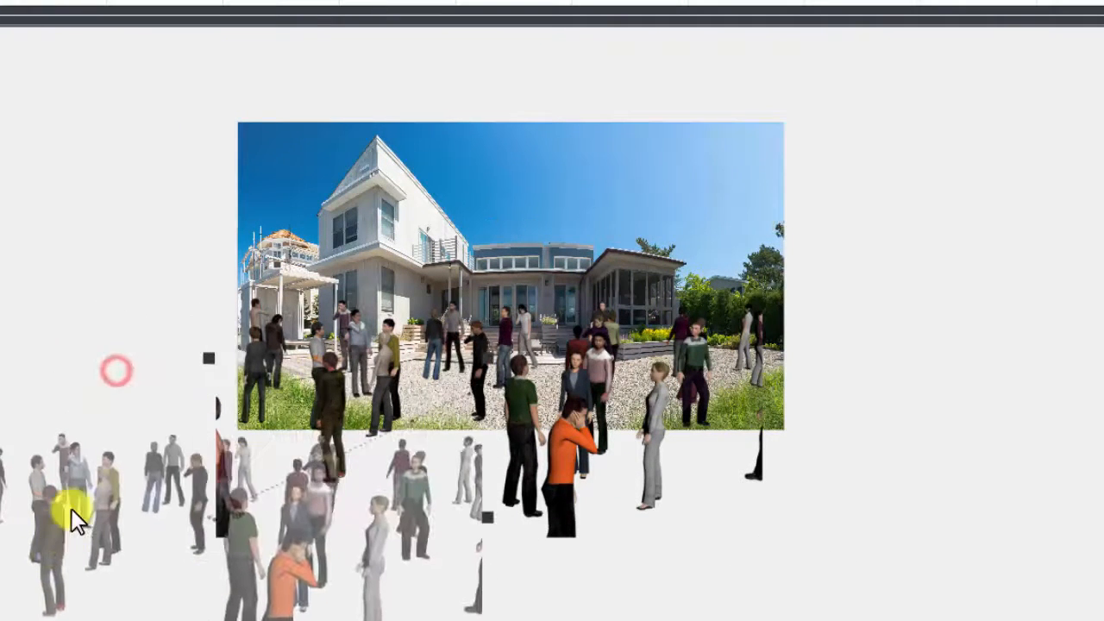
pyautogui.moveTo(567, 456); pyautogui.dragTo(714, 614)
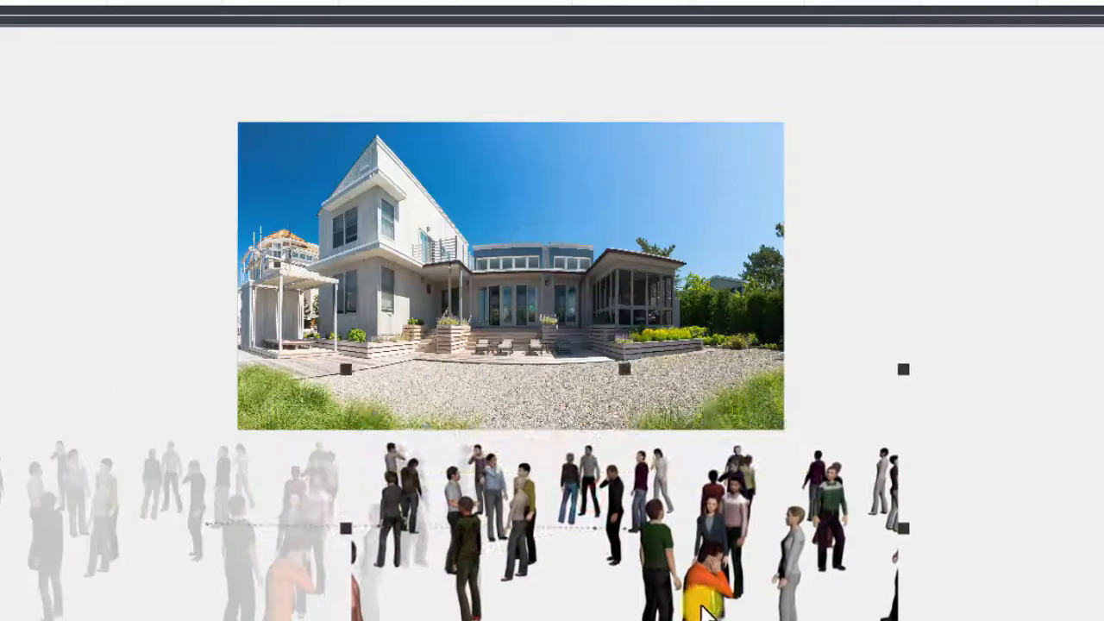
# - Move the house image's start and end positions far apart, to the right and left of the white scene frame
pyautogui.moveTo(499, 298); pyautogui.dragTo(657, 215)
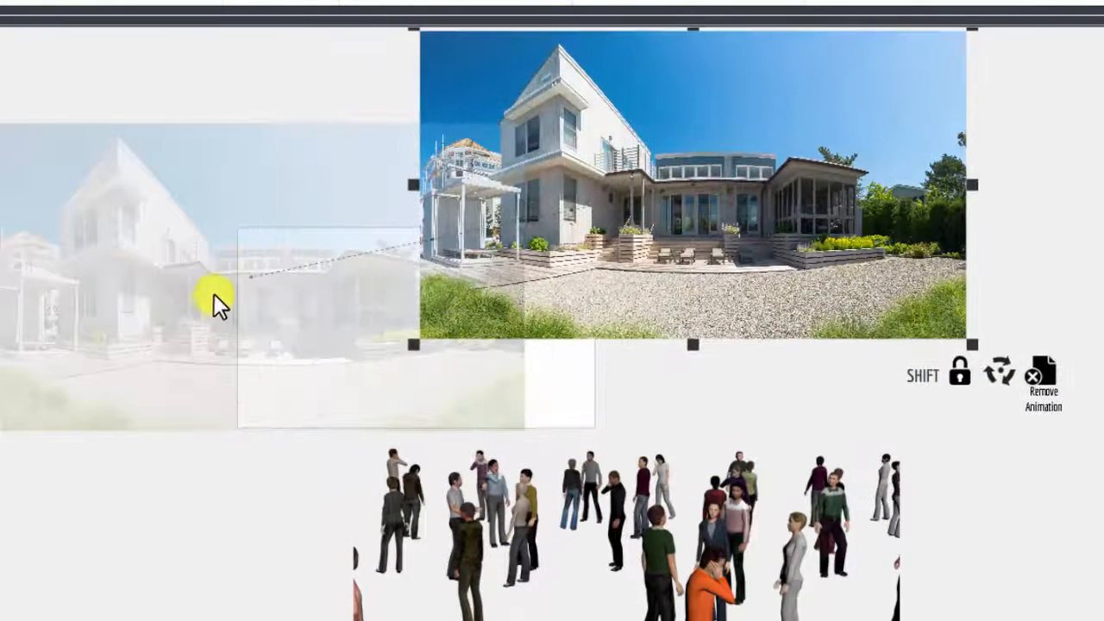
pyautogui.moveTo(217, 264); pyautogui.dragTo(0, 210)
pyautogui.click(659, 277)
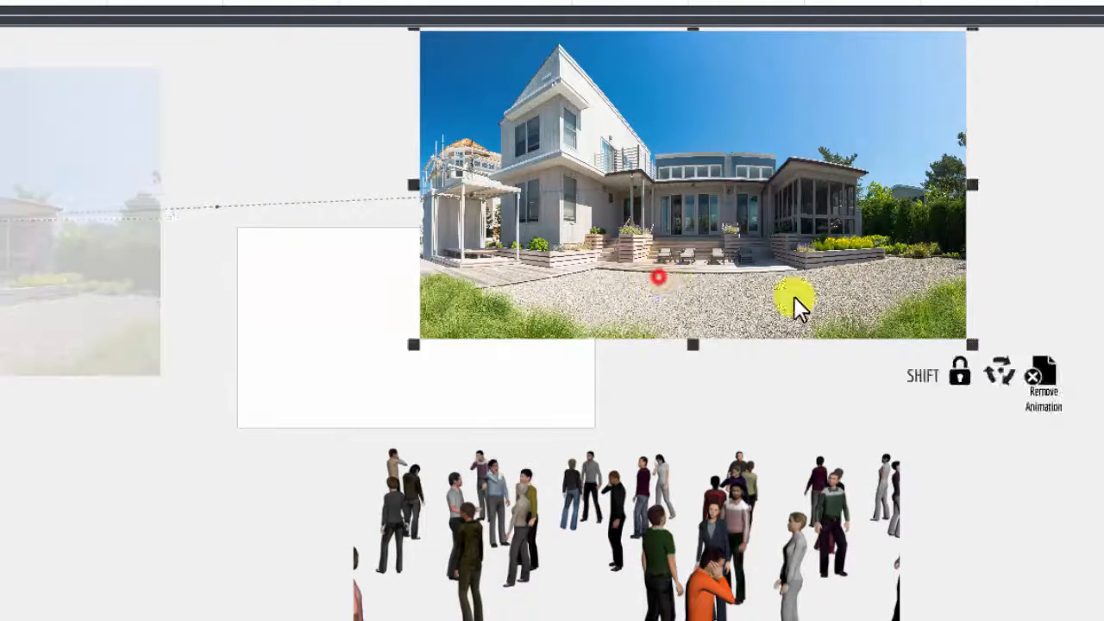
pyautogui.moveTo(795, 297); pyautogui.dragTo(869, 300)
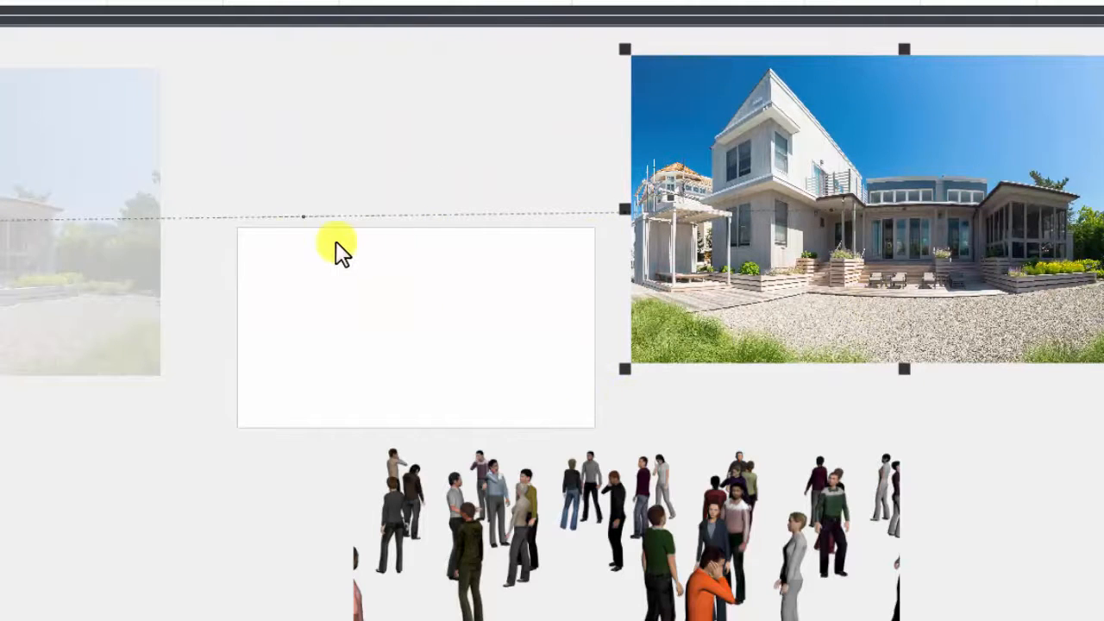
# - Place the house image's start position against the scene frame's left edge and delete its faded end position
pyautogui.moveTo(904, 242); pyautogui.dragTo(602, 229)
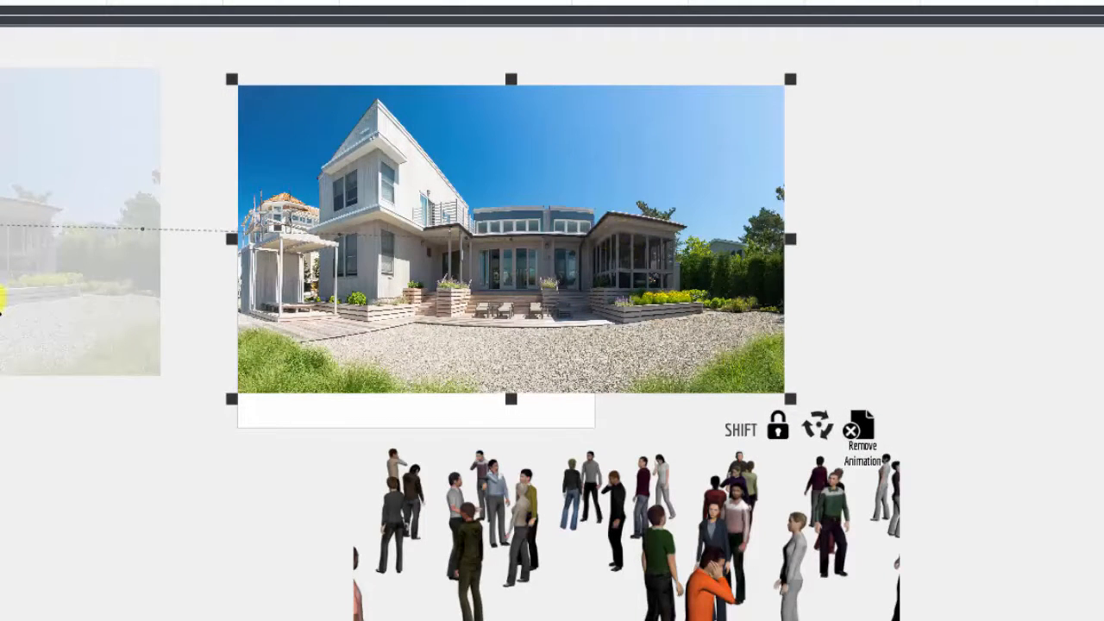
pyautogui.click(4, 310)
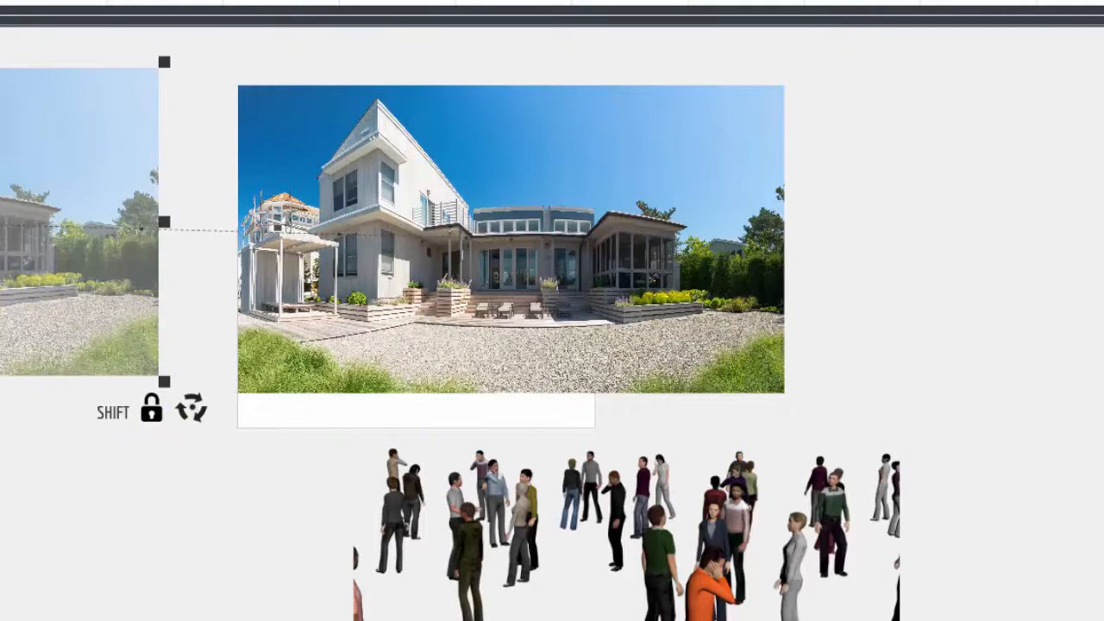
pyautogui.press('Delete')
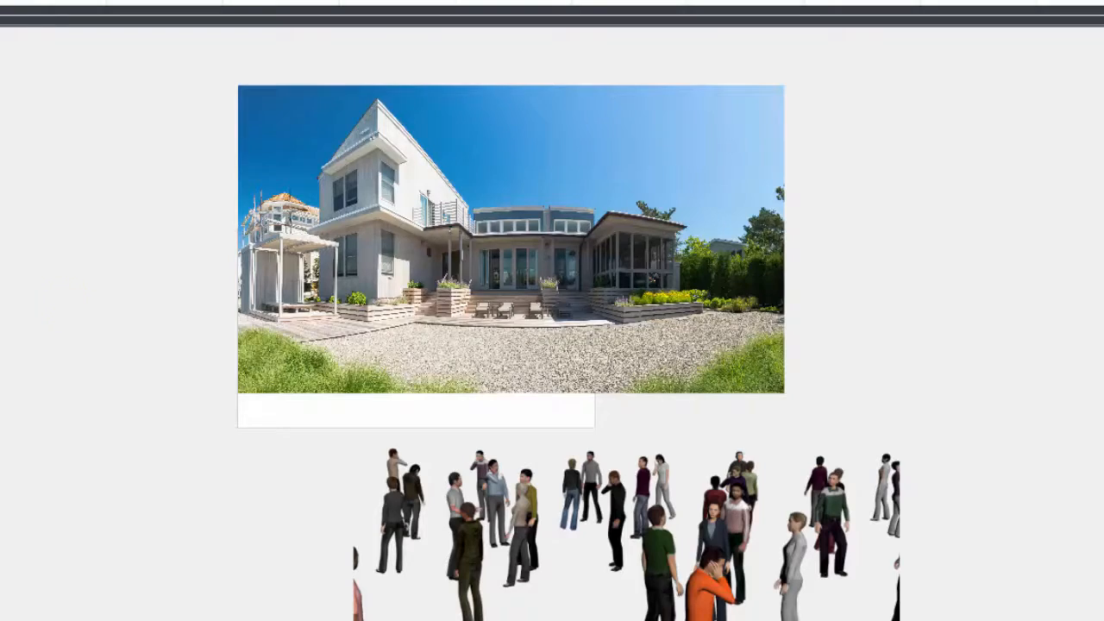
# - Add an animation to the house image, place its end position level and overlapping to the left, and set 550 frames
pyautogui.click(550, 245)
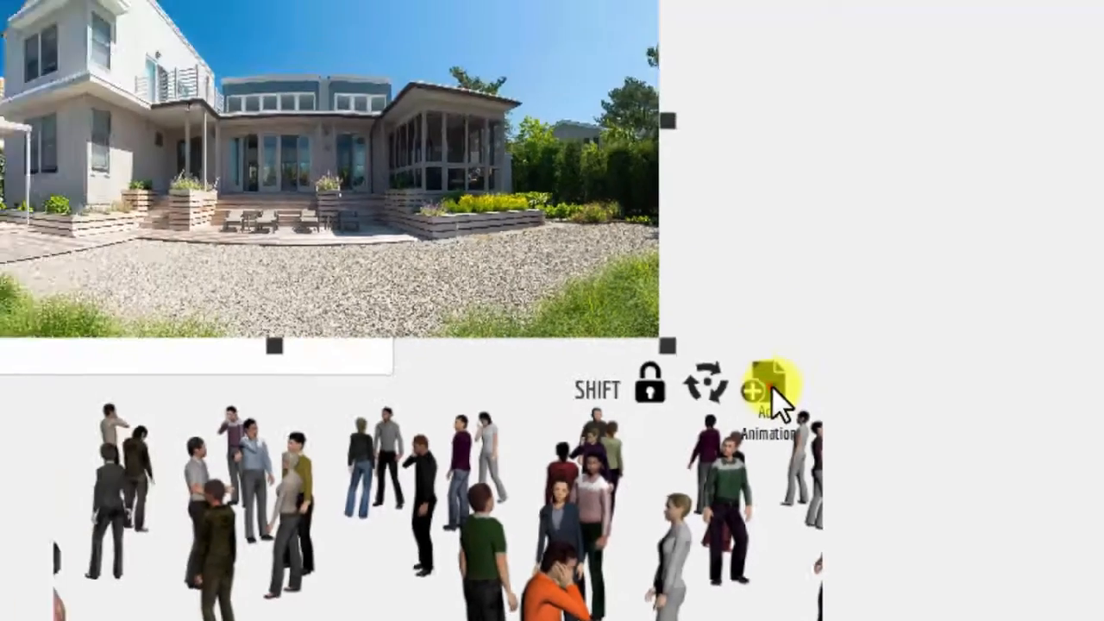
pyautogui.click(689, 302)
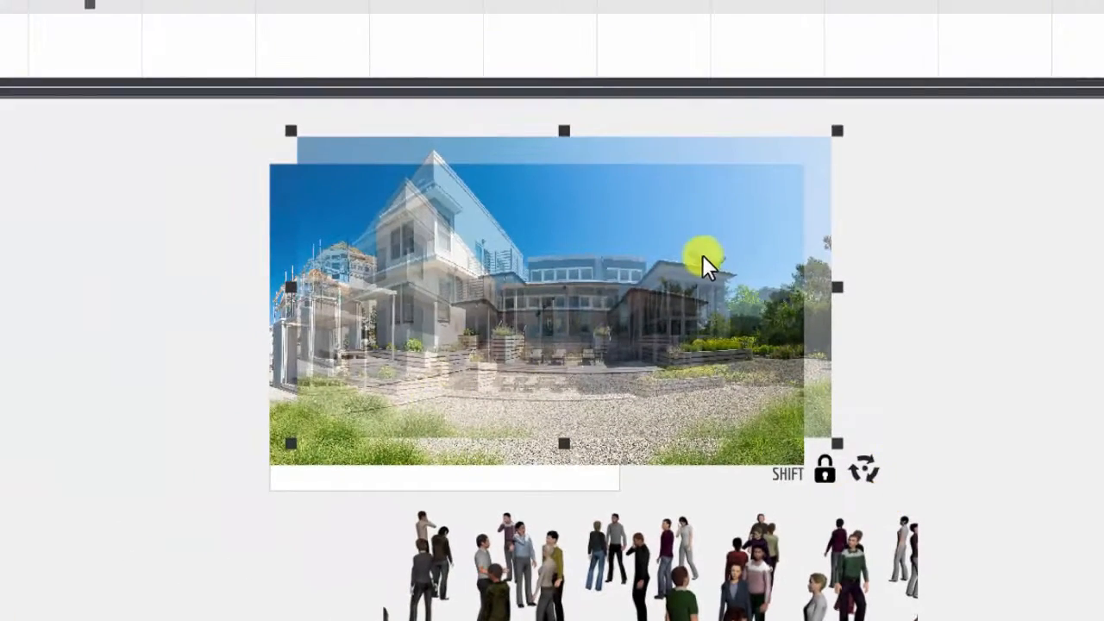
pyautogui.moveTo(702, 254); pyautogui.dragTo(457, 283)
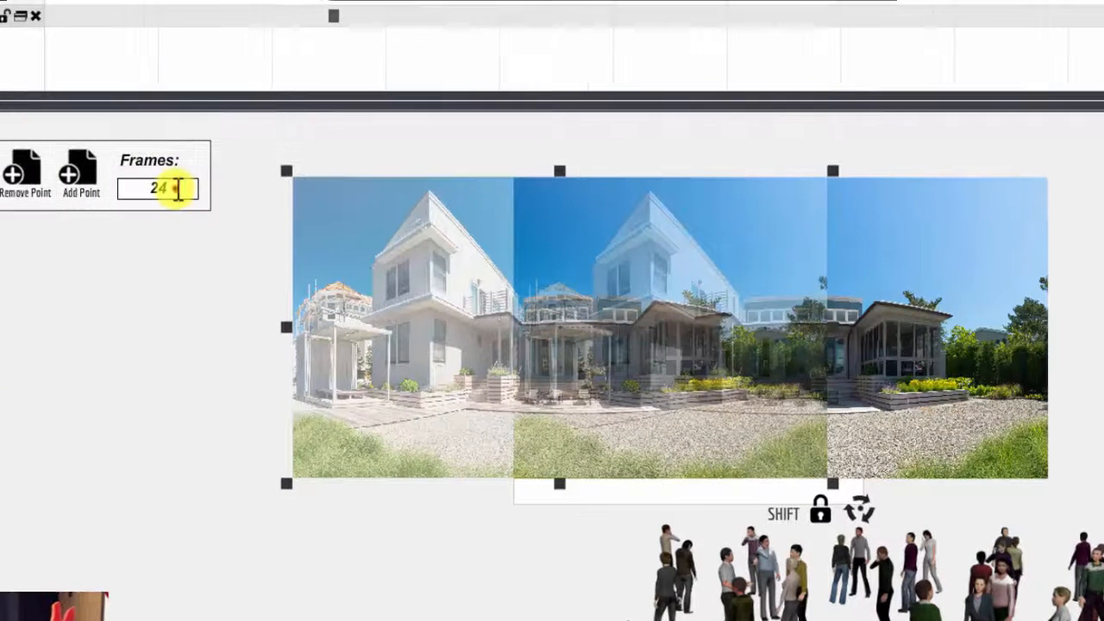
pyautogui.moveTo(177, 189); pyautogui.dragTo(139, 190)
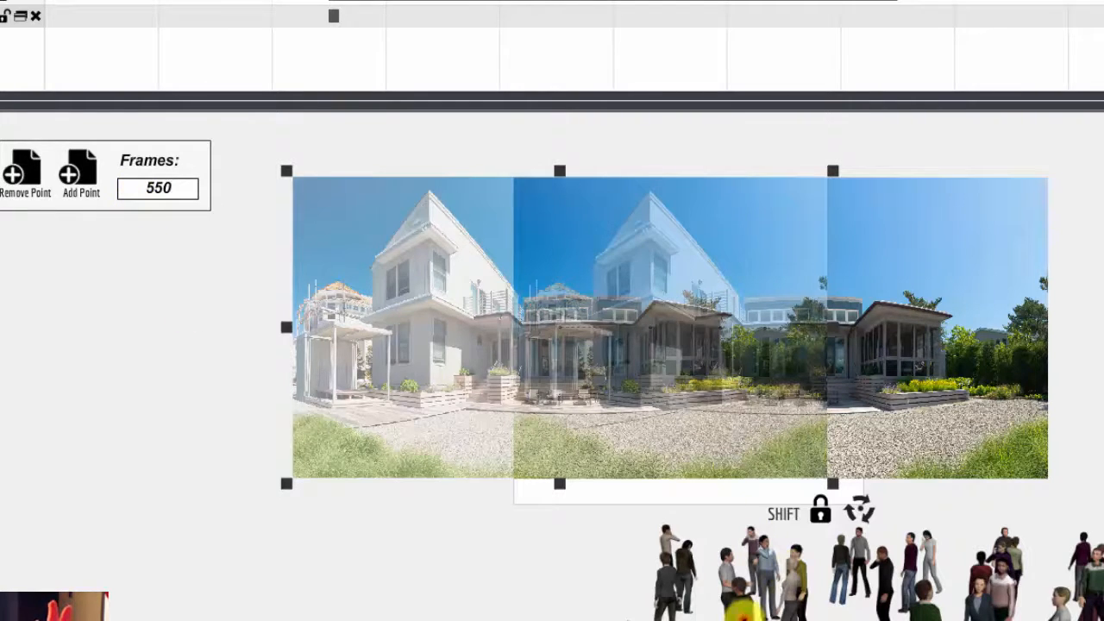
# - Position the crowd's start over the lower part of the house image and its faded end position level and overlapping to the left
pyautogui.click(740, 590)
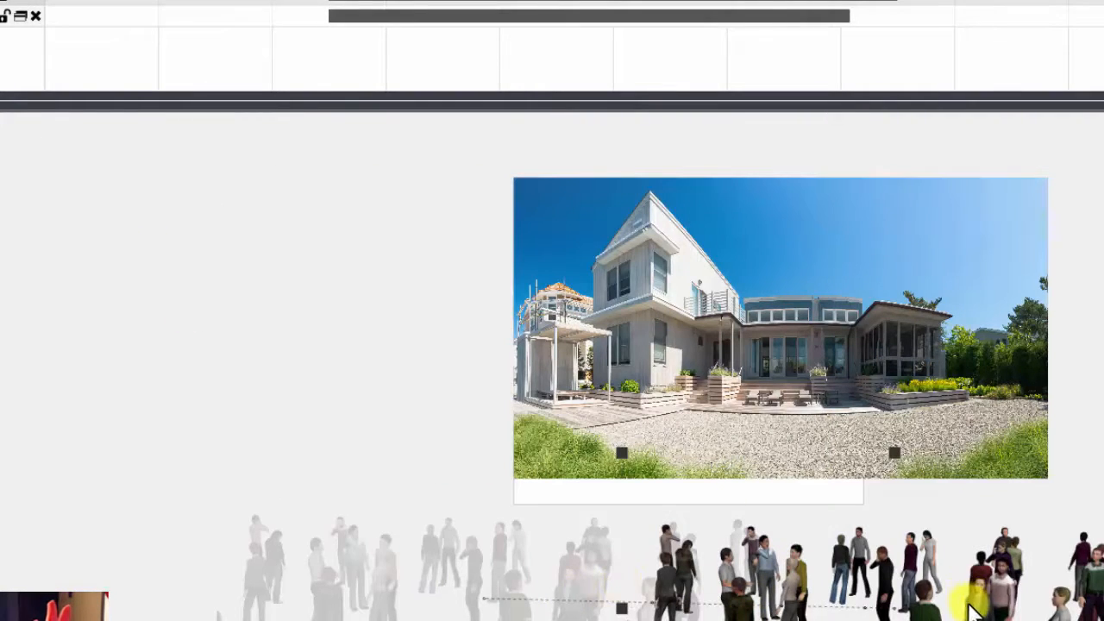
pyautogui.moveTo(969, 607); pyautogui.dragTo(853, 424)
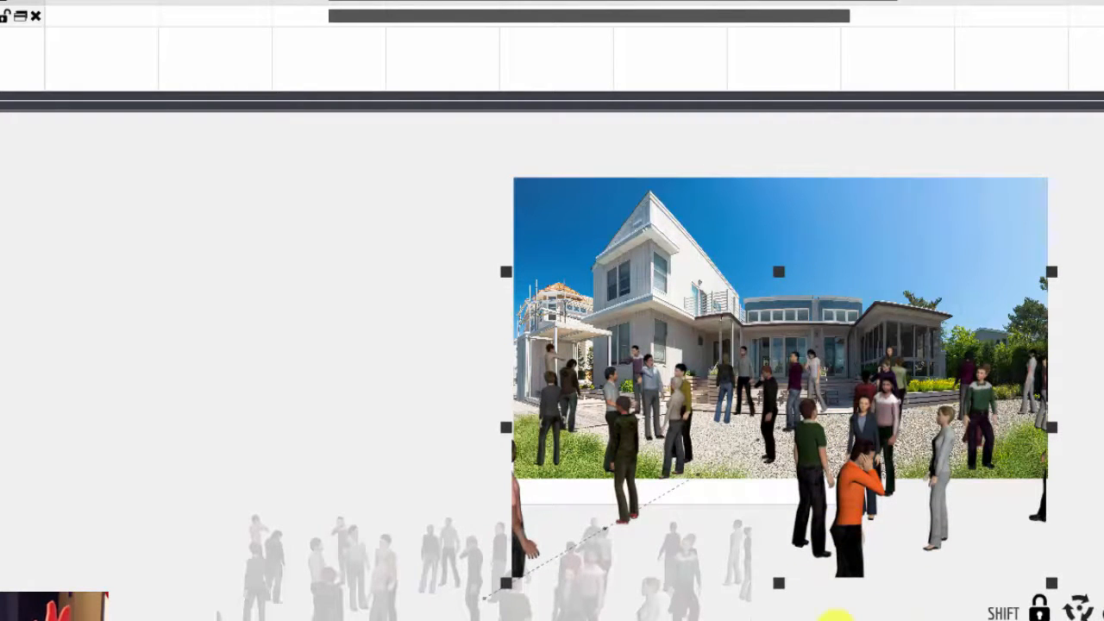
pyautogui.click(360, 599)
pyautogui.moveTo(382, 596); pyautogui.dragTo(363, 523)
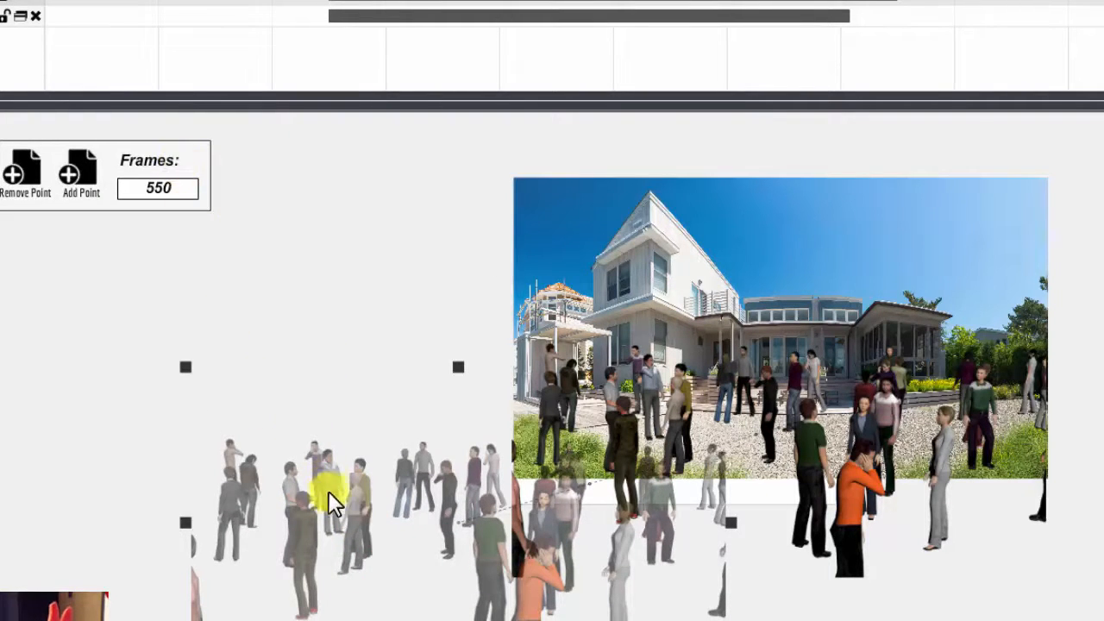
pyautogui.moveTo(354, 503); pyautogui.dragTo(481, 535)
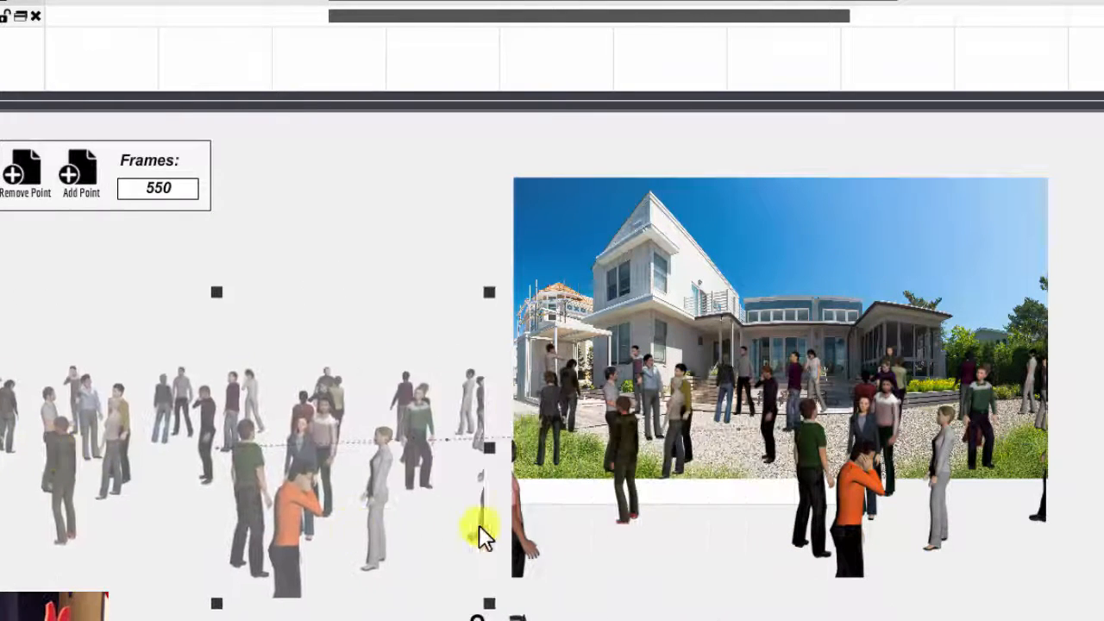
pyautogui.moveTo(735, 442); pyautogui.dragTo(728, 417)
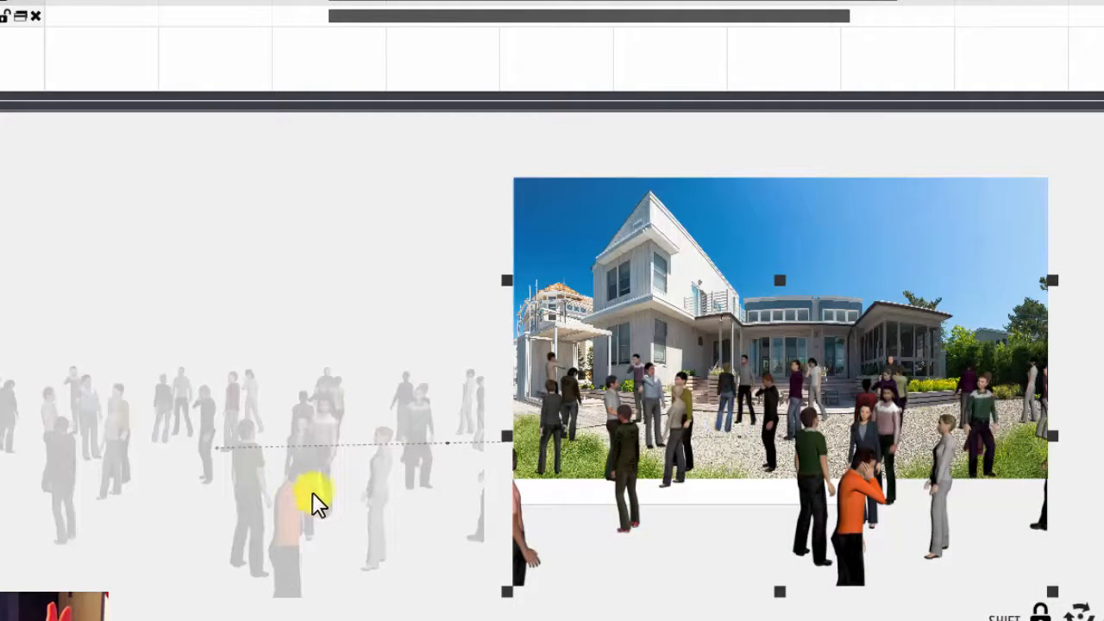
pyautogui.moveTo(313, 491); pyautogui.dragTo(699, 489)
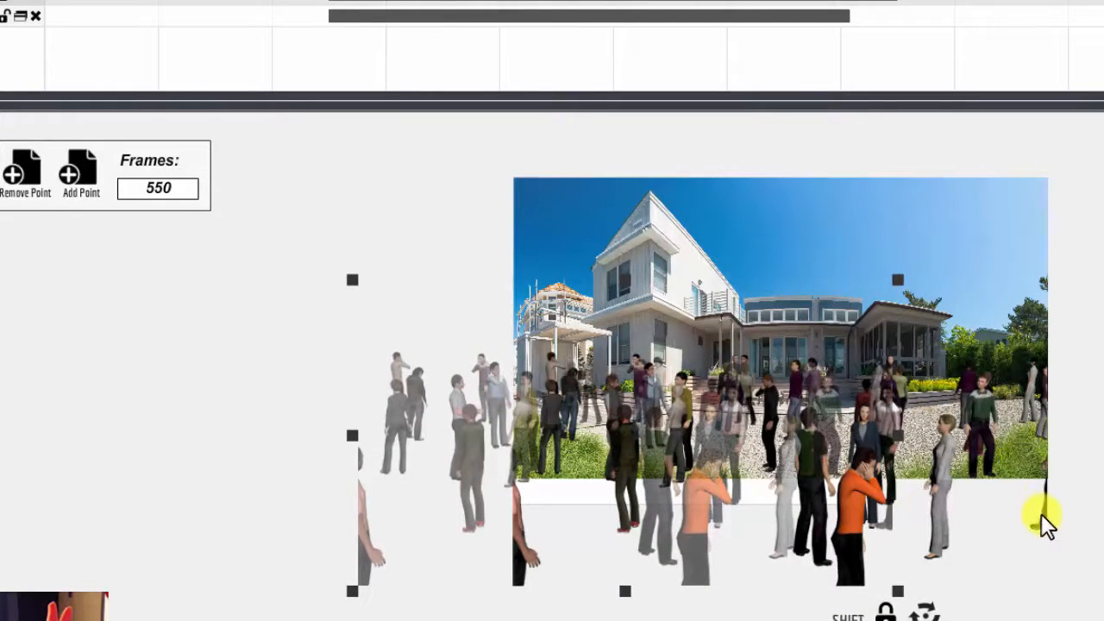
# - Lower the house image to cover the white scene frame and nudge its faded end position slightly right, closer to the start
pyautogui.click(776, 226)
pyautogui.moveTo(937, 290); pyautogui.dragTo(932, 321)
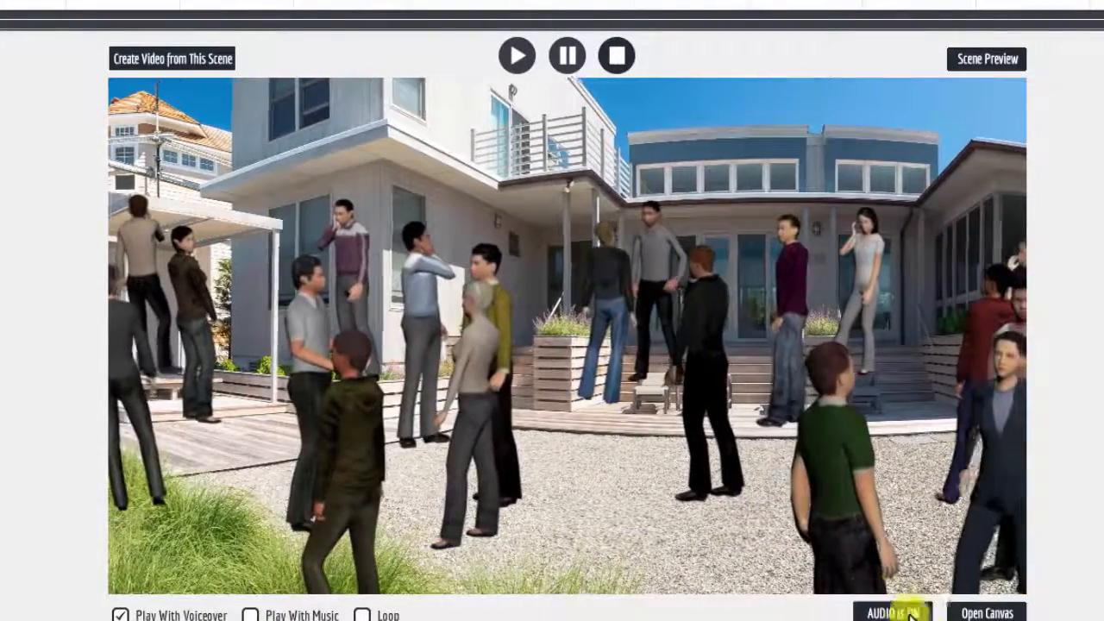
pyautogui.click(987, 612)
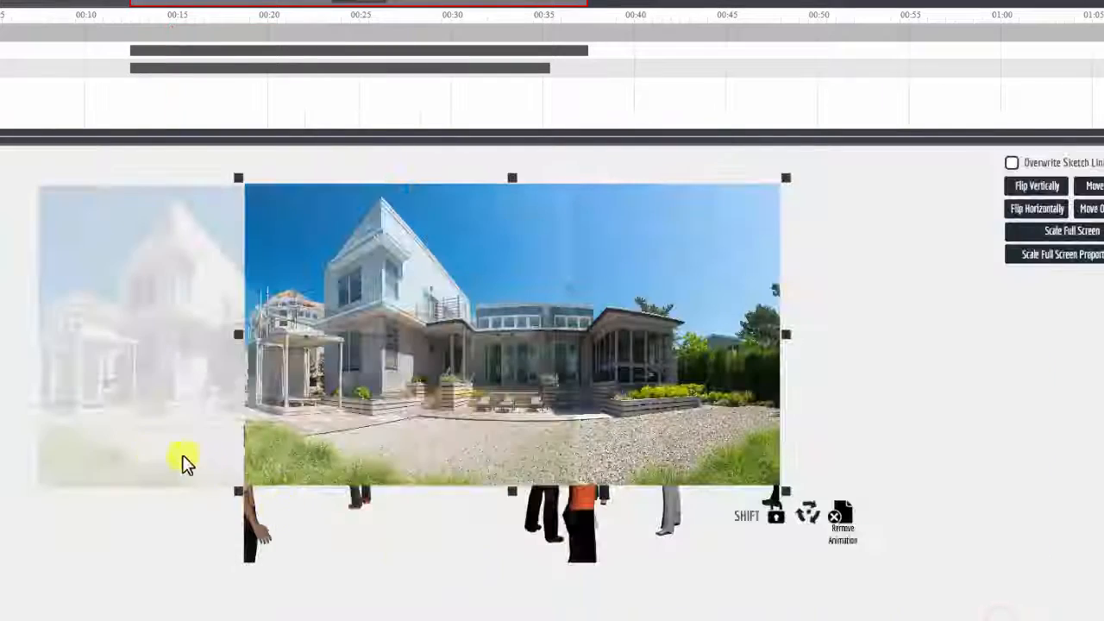
pyautogui.click(152, 448)
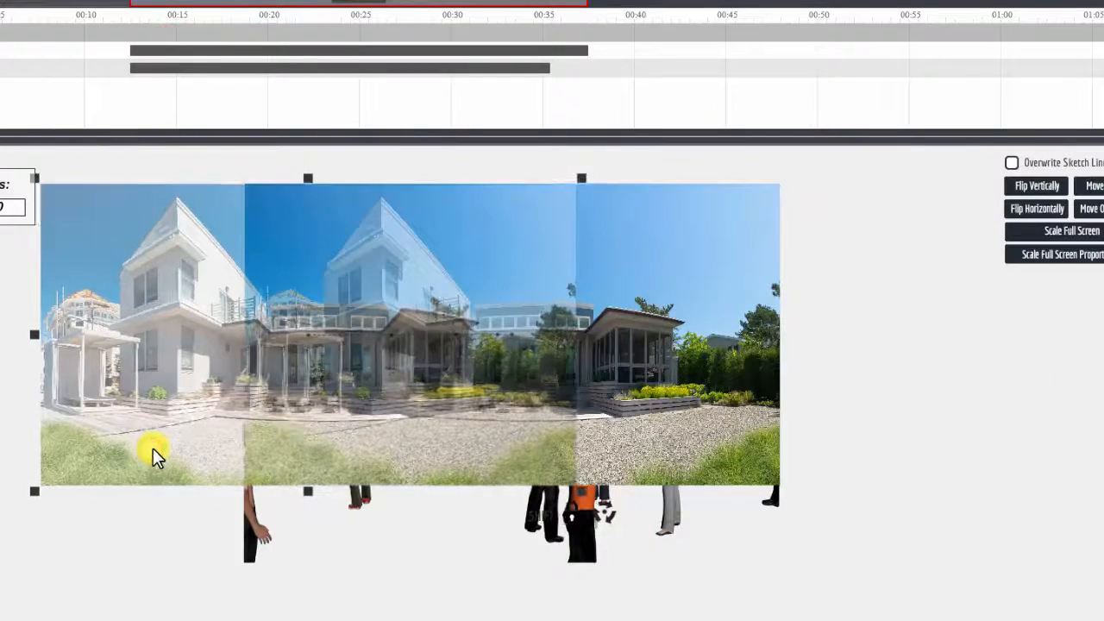
pyautogui.moveTo(156, 448); pyautogui.dragTo(203, 469)
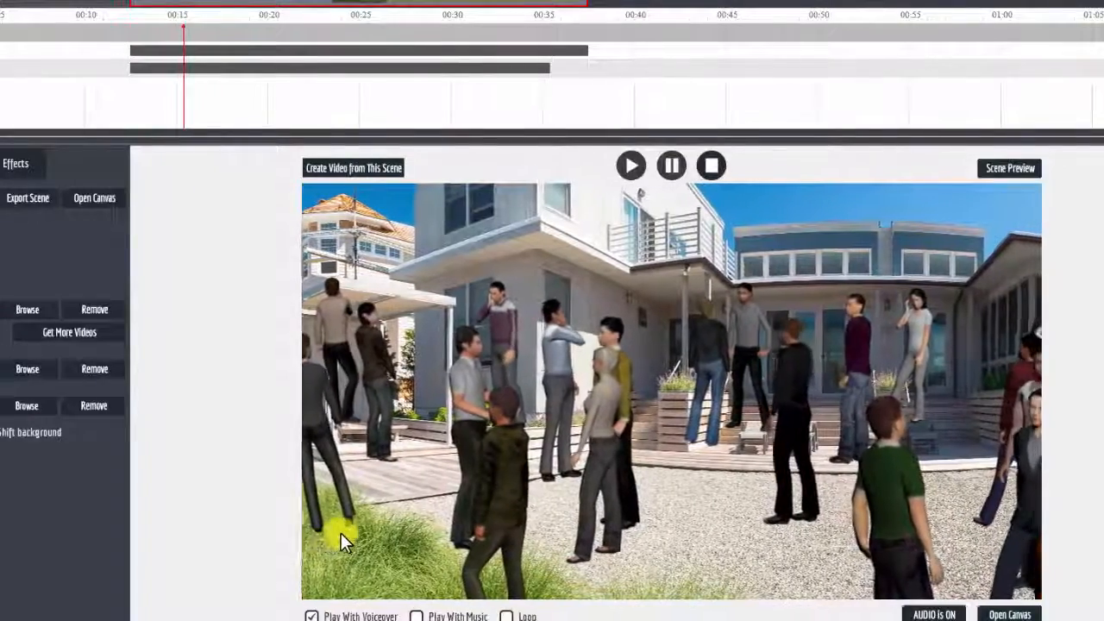
pyautogui.click(1010, 615)
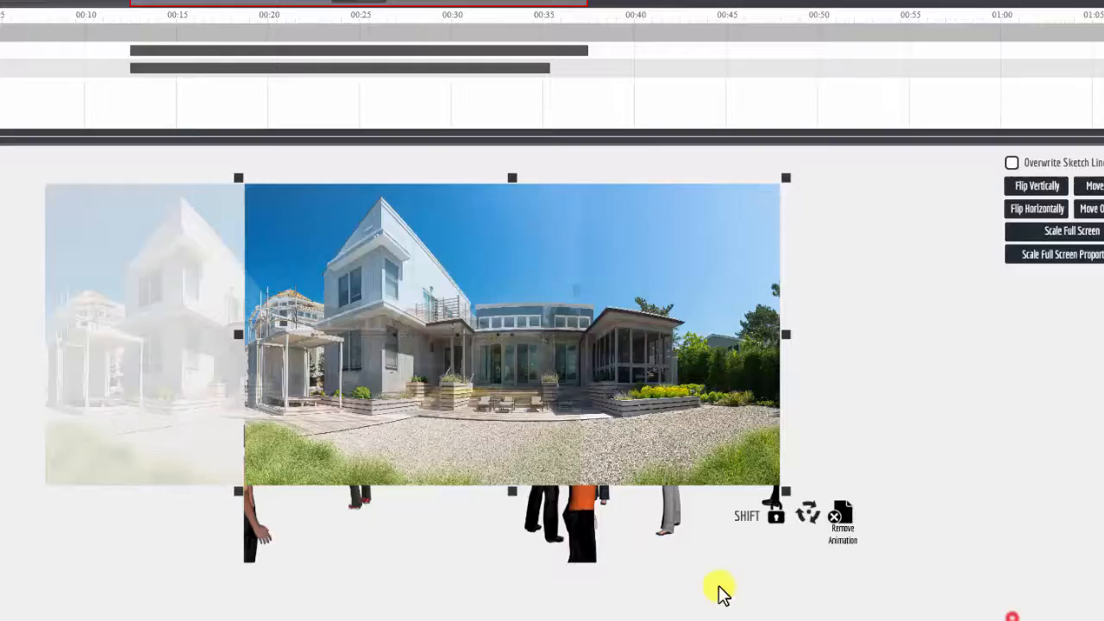
pyautogui.click(156, 463)
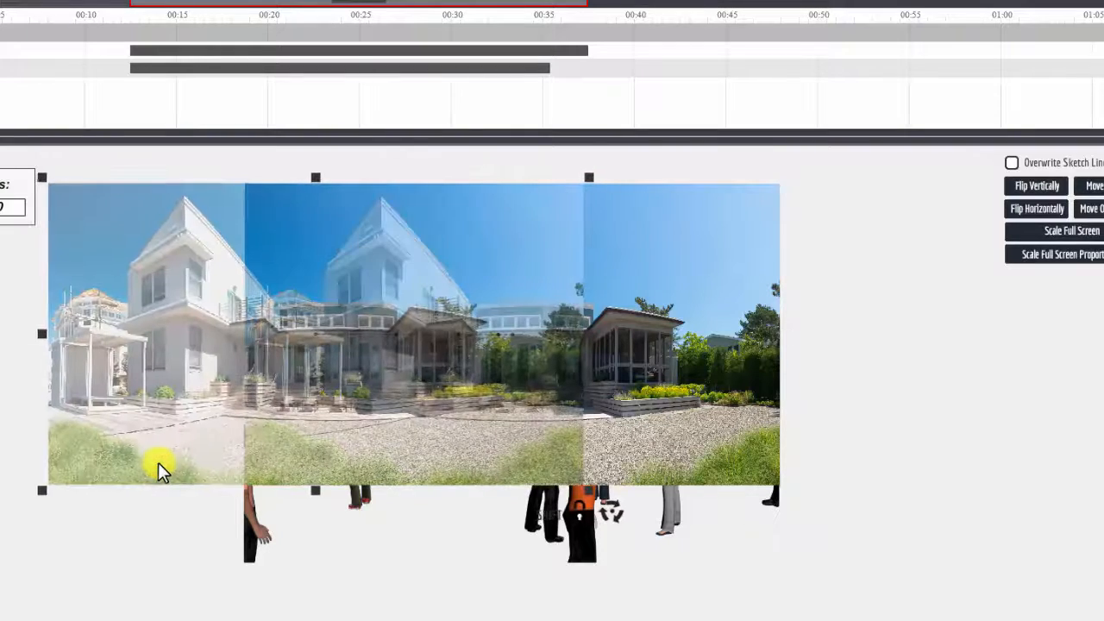
pyautogui.moveTo(161, 462); pyautogui.dragTo(161, 462)
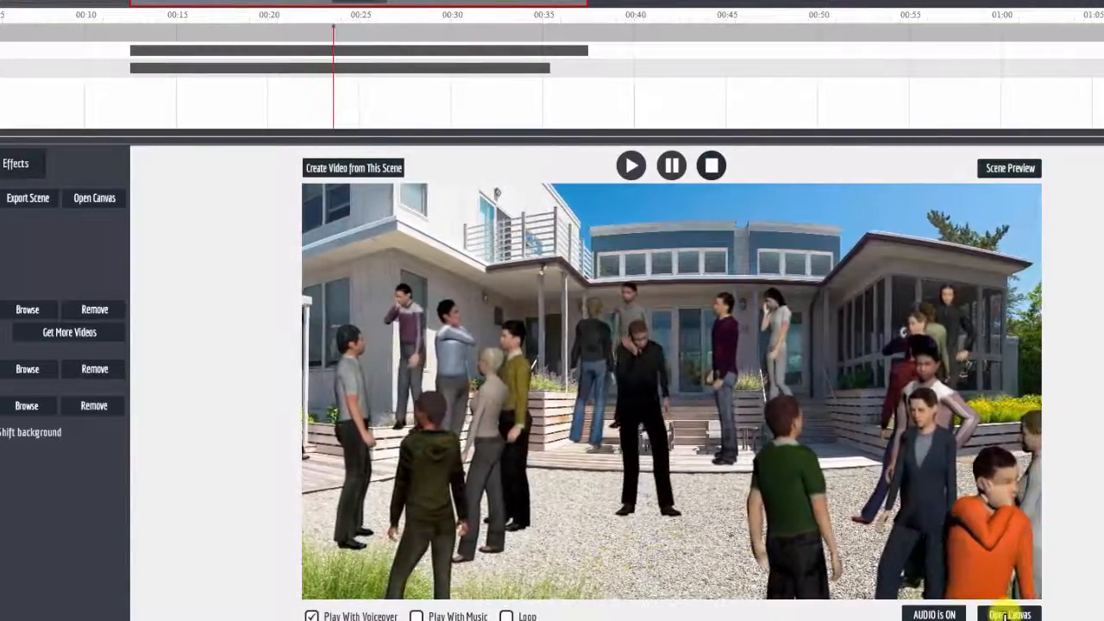
# - Lower the crowd's start and end positions by about the same amount so the people stand on the ground in front of the house
pyautogui.click(1007, 613)
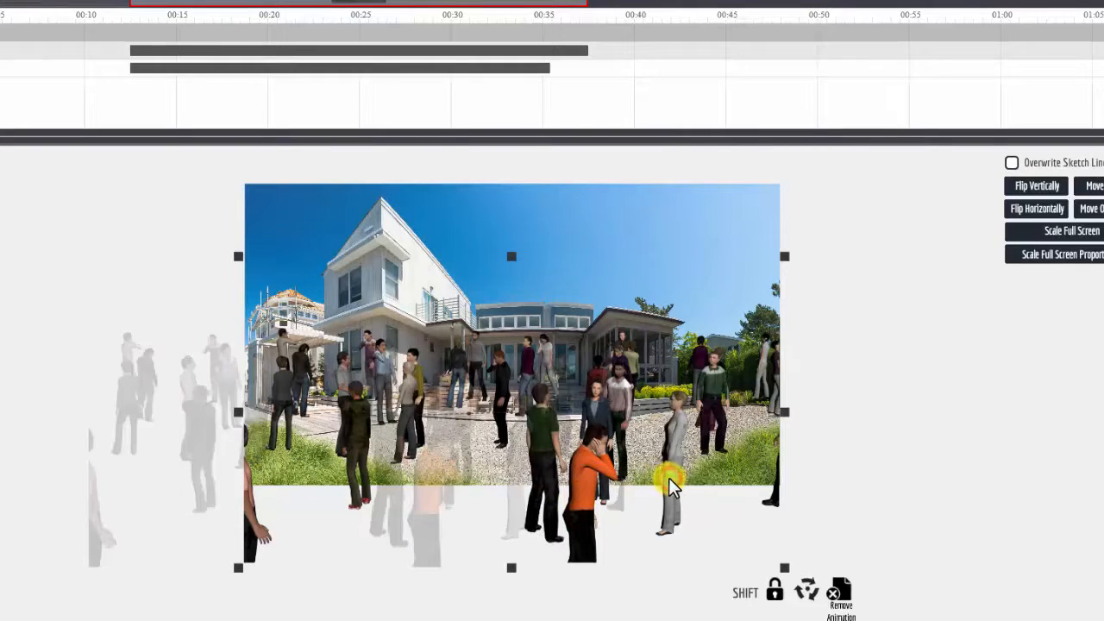
pyautogui.moveTo(669, 500); pyautogui.dragTo(670, 506)
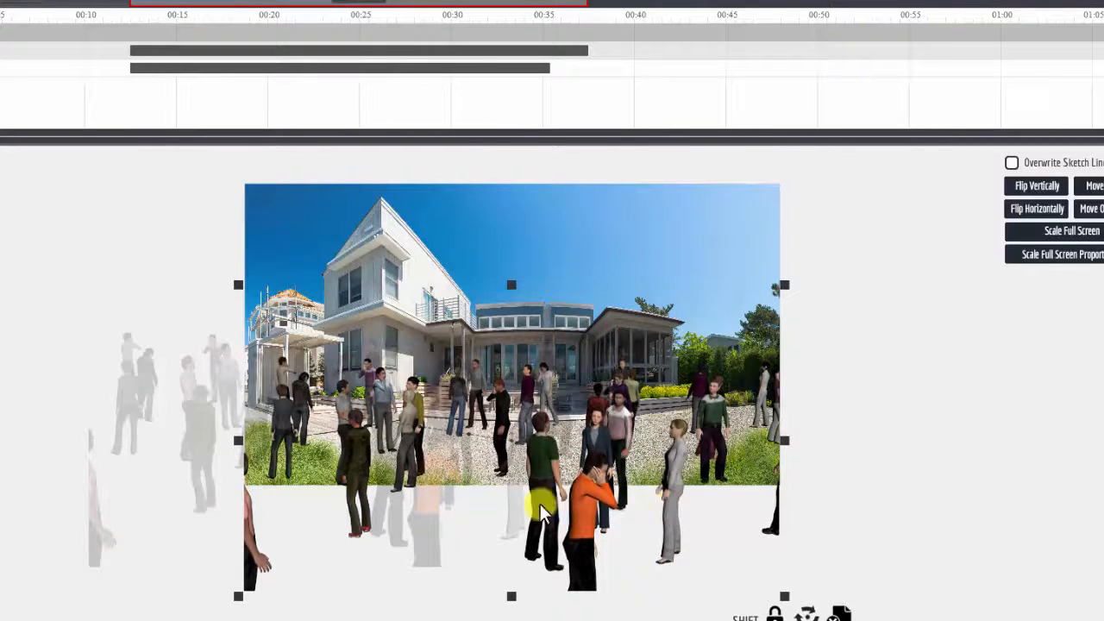
pyautogui.click(195, 466)
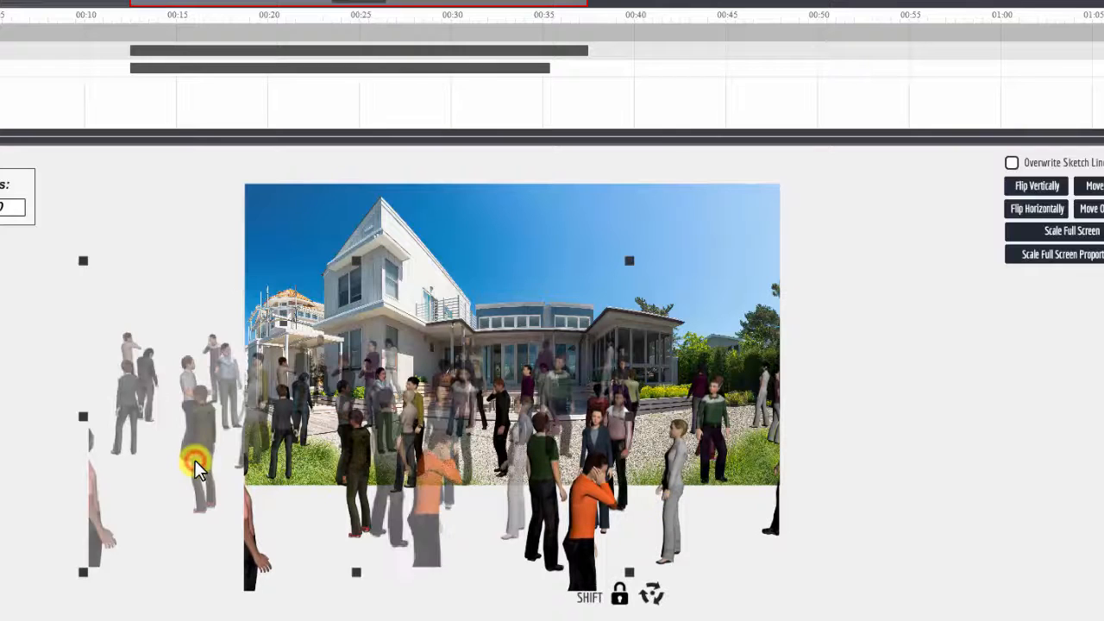
pyautogui.moveTo(192, 440); pyautogui.dragTo(190, 465)
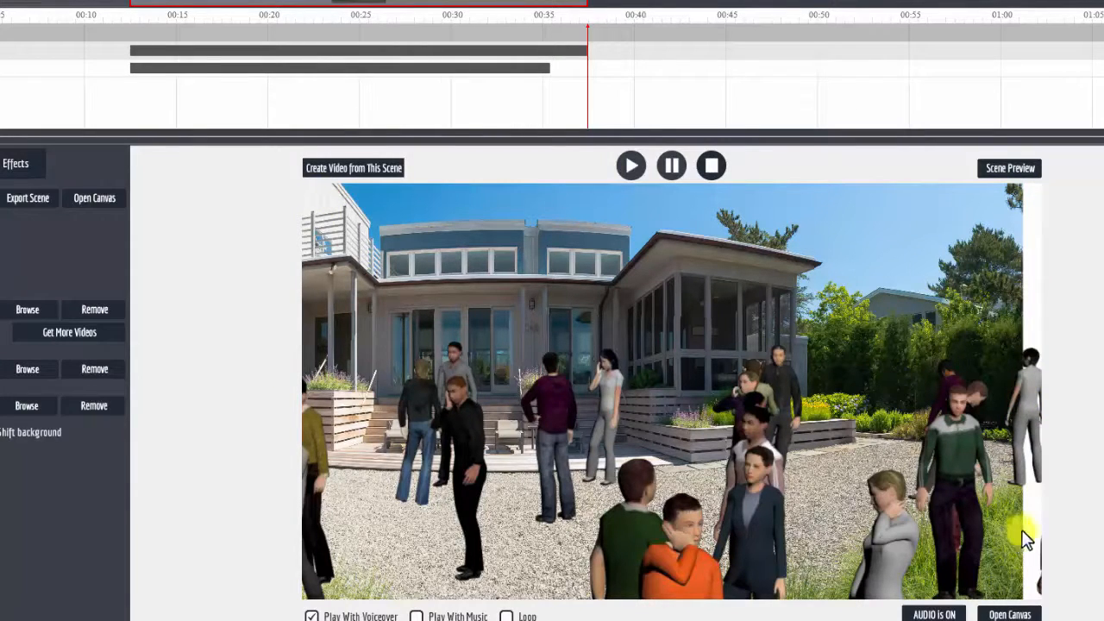
# - Shift the house image's start and end positions slightly right to close the white gap at the end of the pan
pyautogui.click(1009, 614)
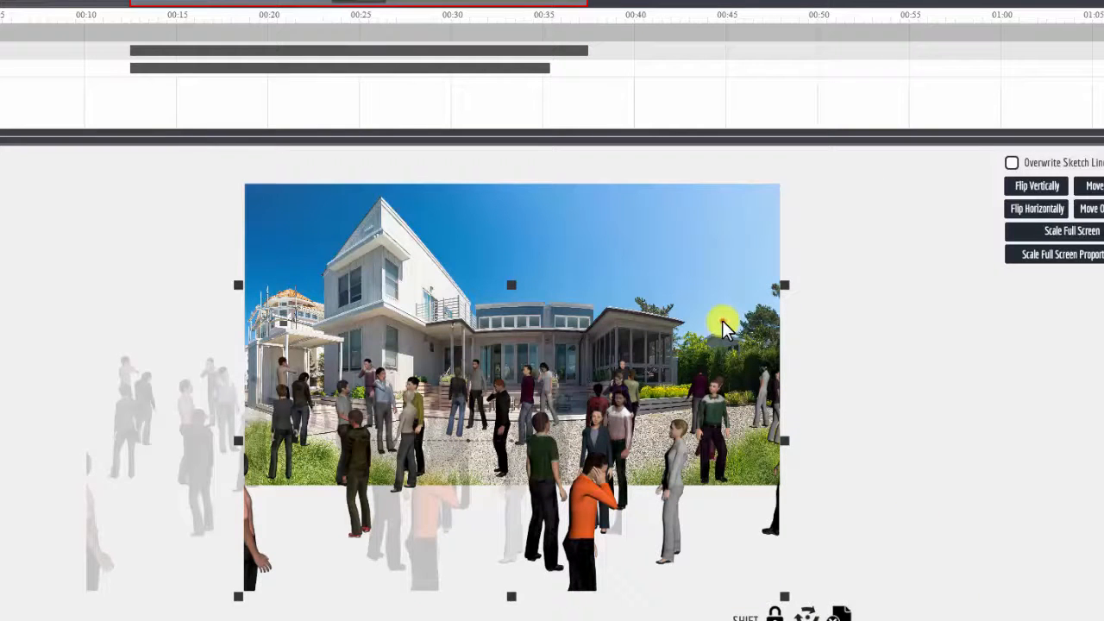
pyautogui.click(708, 288)
pyautogui.moveTo(708, 288); pyautogui.dragTo(717, 287)
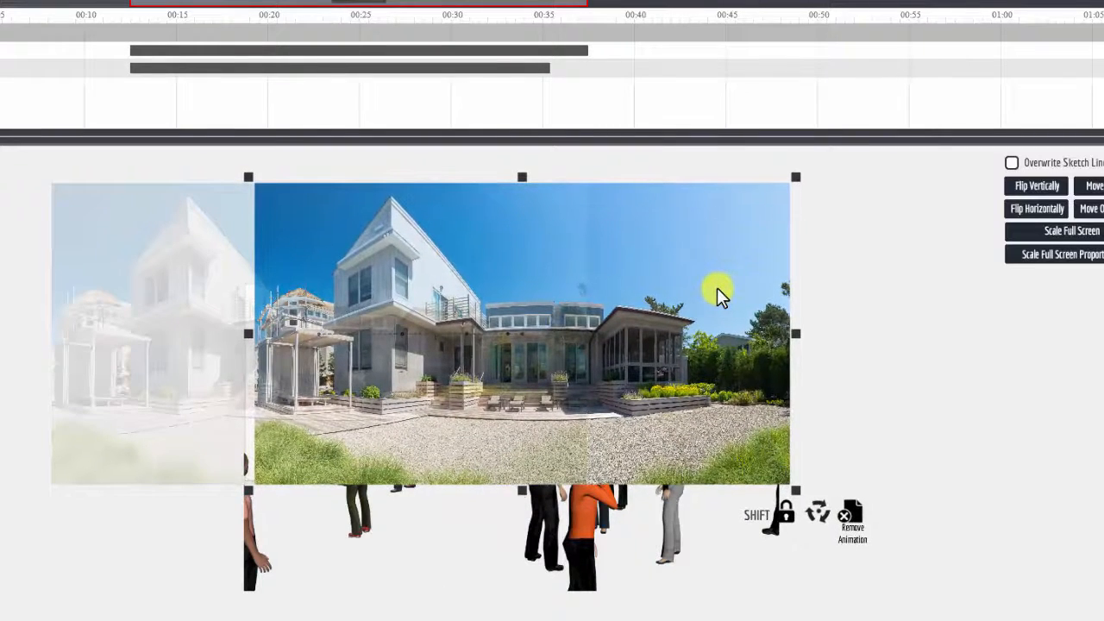
pyautogui.moveTo(147, 336); pyautogui.dragTo(163, 336)
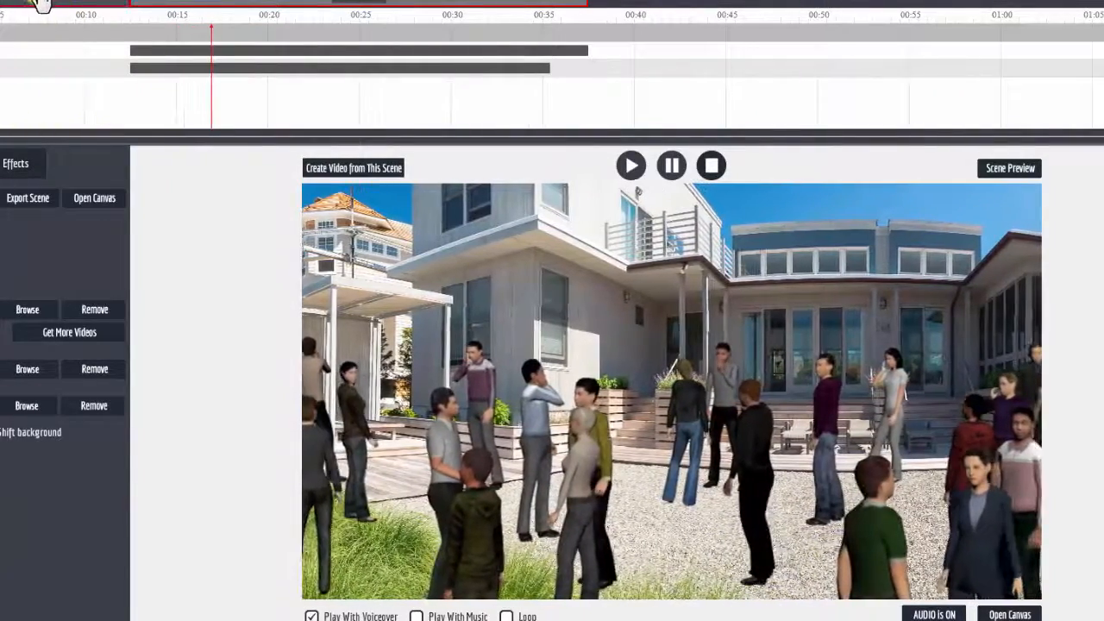
# - Switch to the first scene, with the crowd in front of the garage house, and open its canvas
pyautogui.click(42, 5)
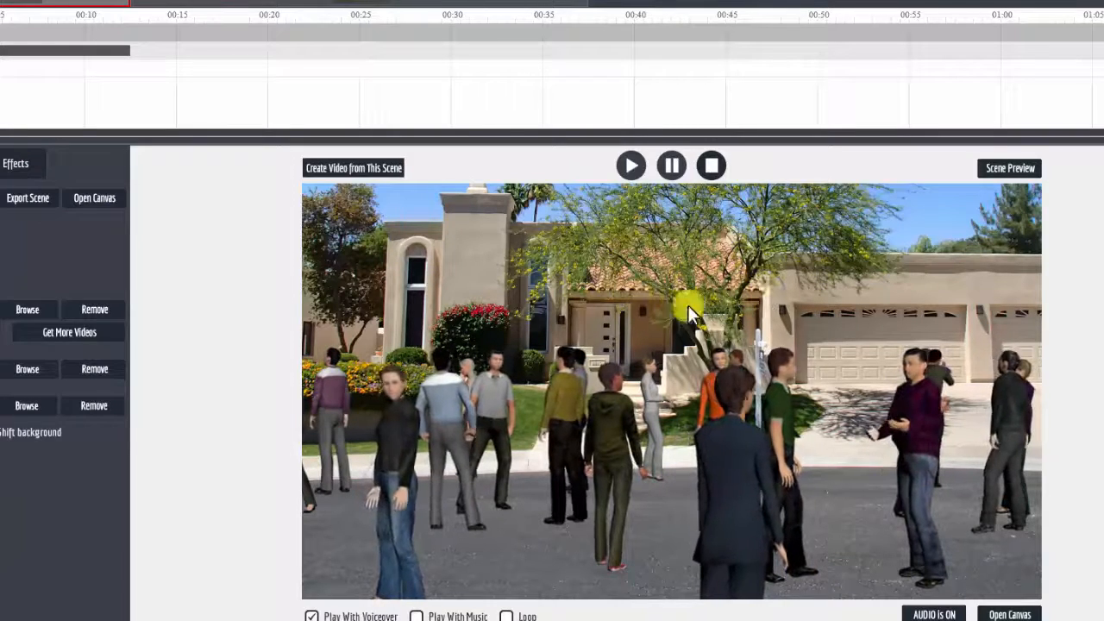
pyautogui.click(1005, 610)
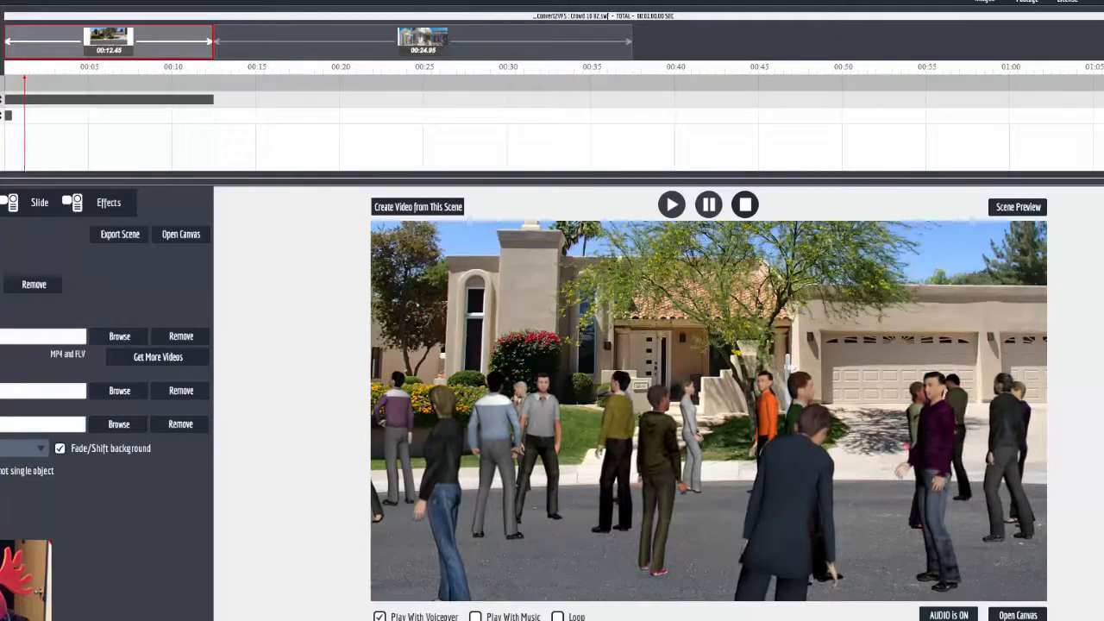
pyautogui.click(1019, 614)
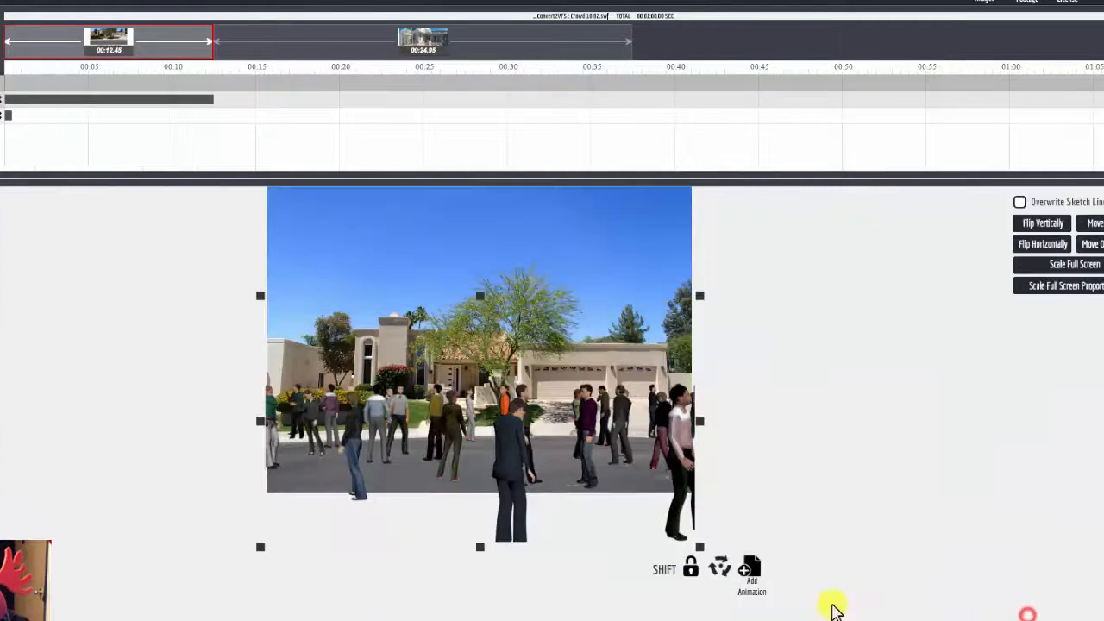